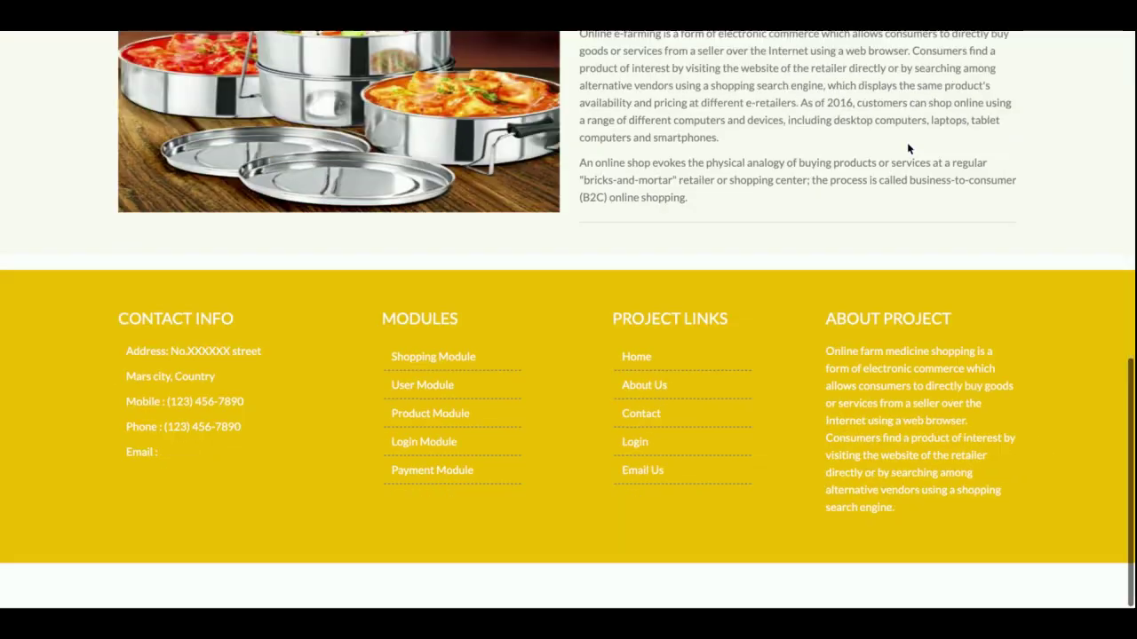
- Scroll the home page, then return Home and open the About page
scroll(907, 142, "up", 10)
scroll(907, 183, "down", 1)
scroll(907, 183, "down", 5)
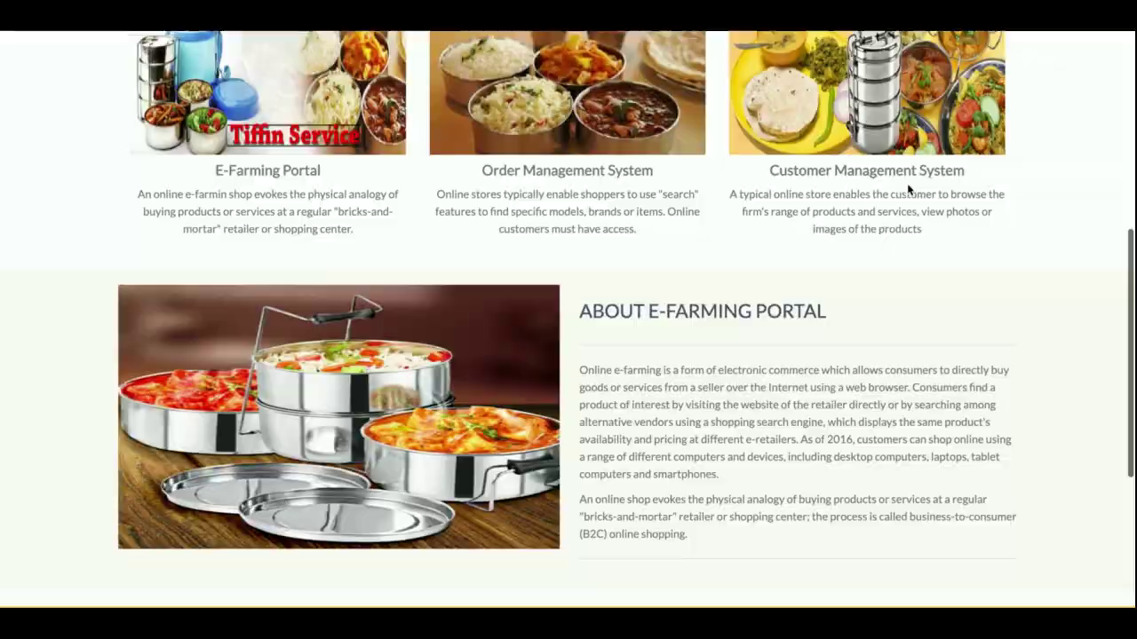
scroll(907, 183, "up", 10)
scroll(907, 191, "down", 10)
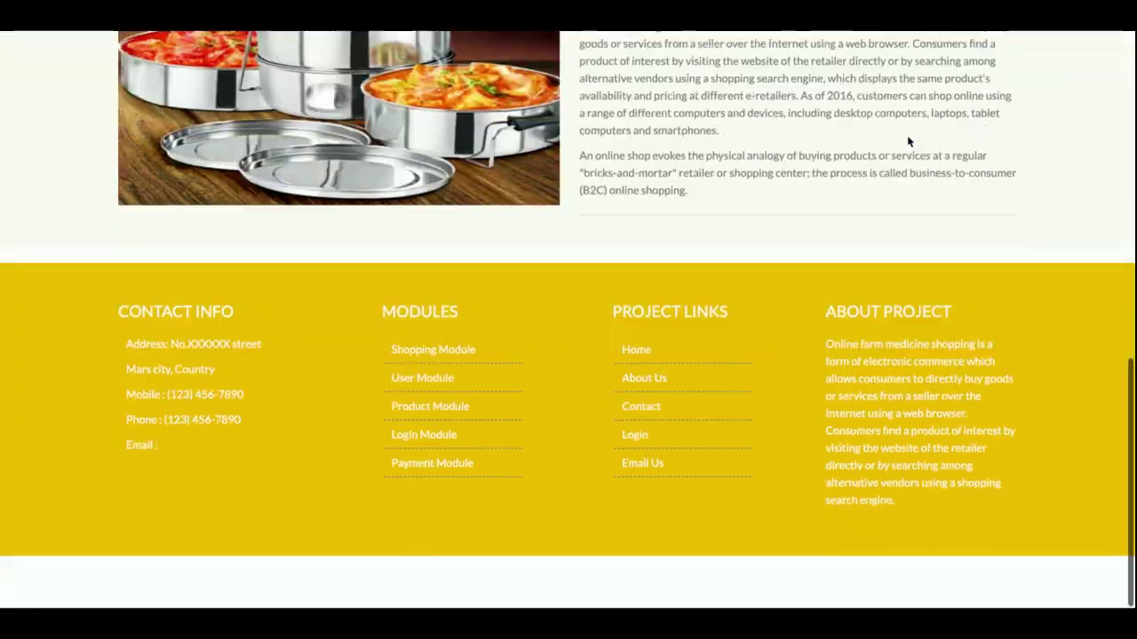
scroll(907, 183, "up", 10)
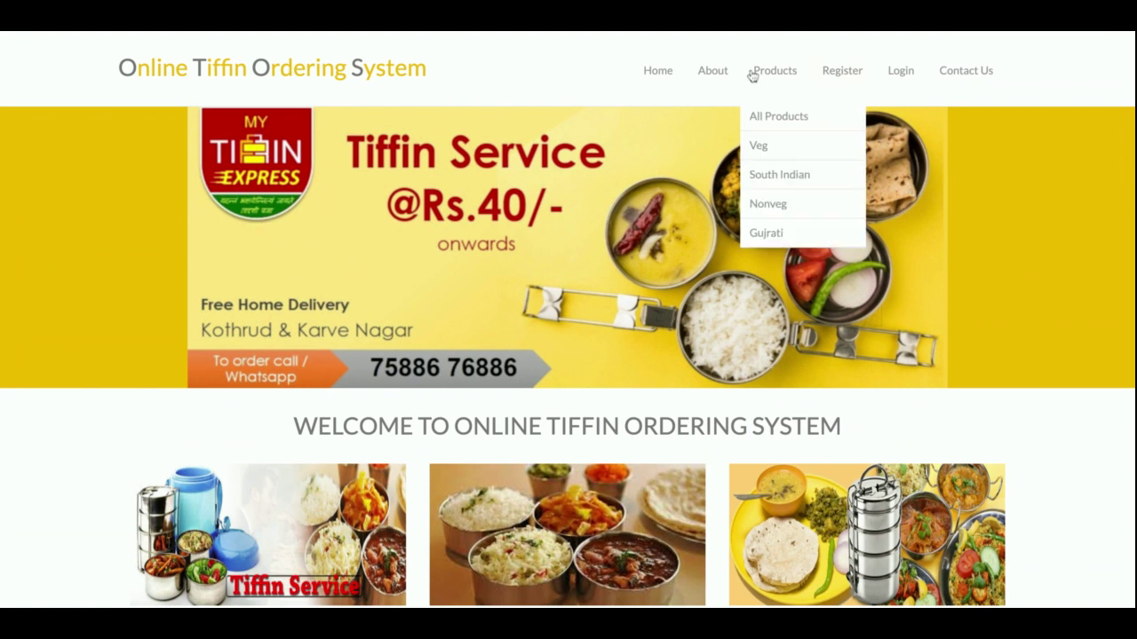
left_click(649, 85)
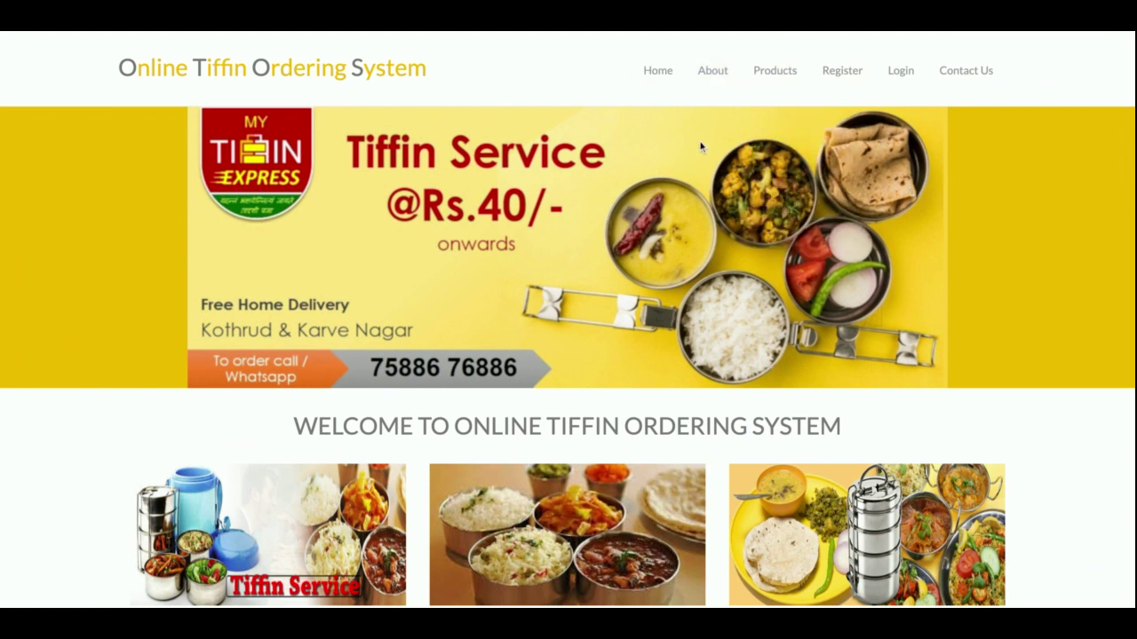
left_click(713, 83)
- Read the About page, then list All Products with every tiffin and its price
scroll(685, 293, "down", 1)
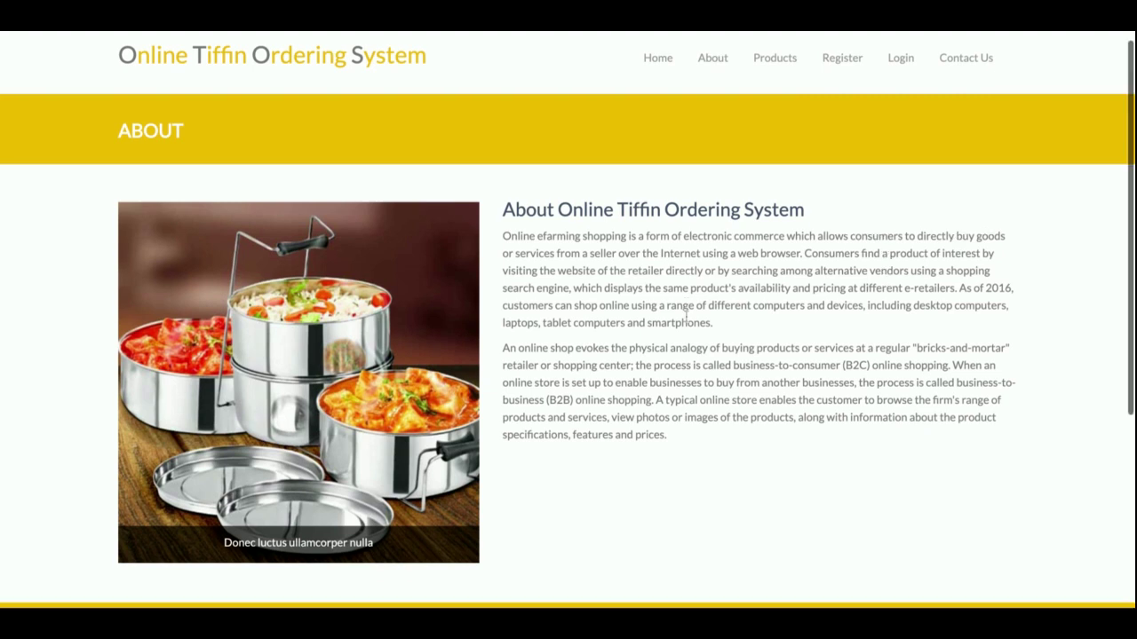
scroll(685, 314, "down", 3)
scroll(684, 314, "up", 4)
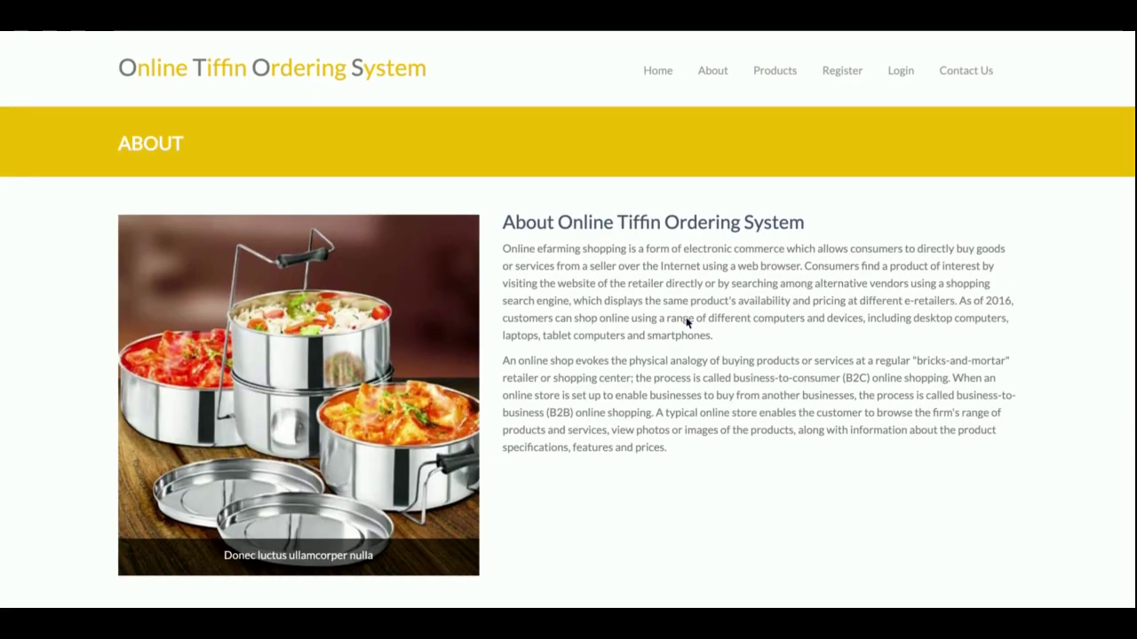
left_click(774, 71)
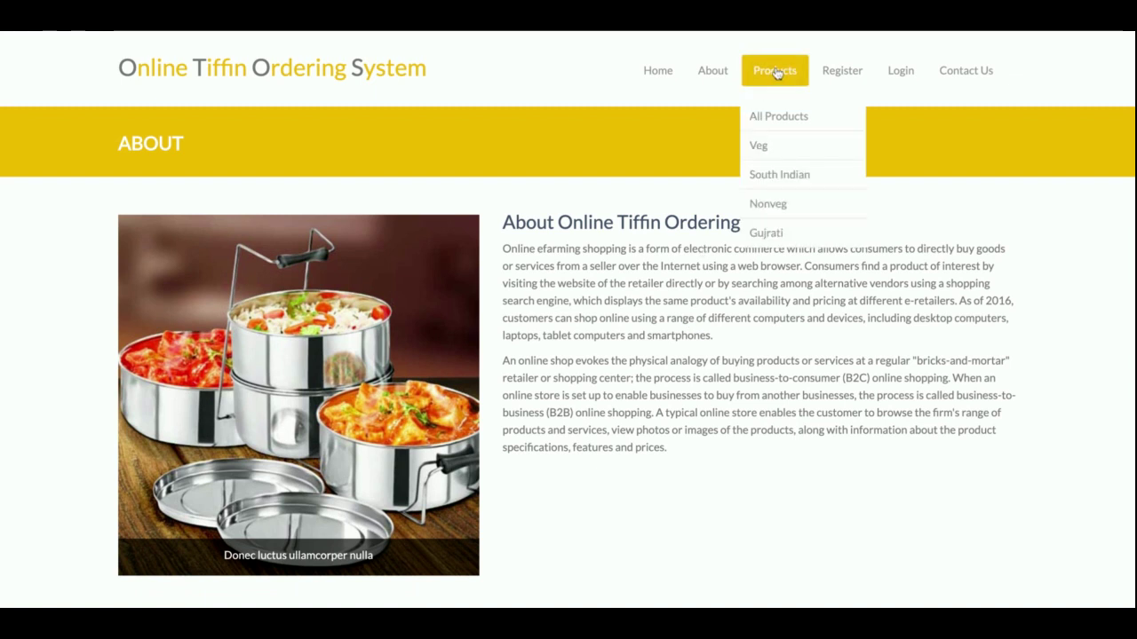
left_click(783, 125)
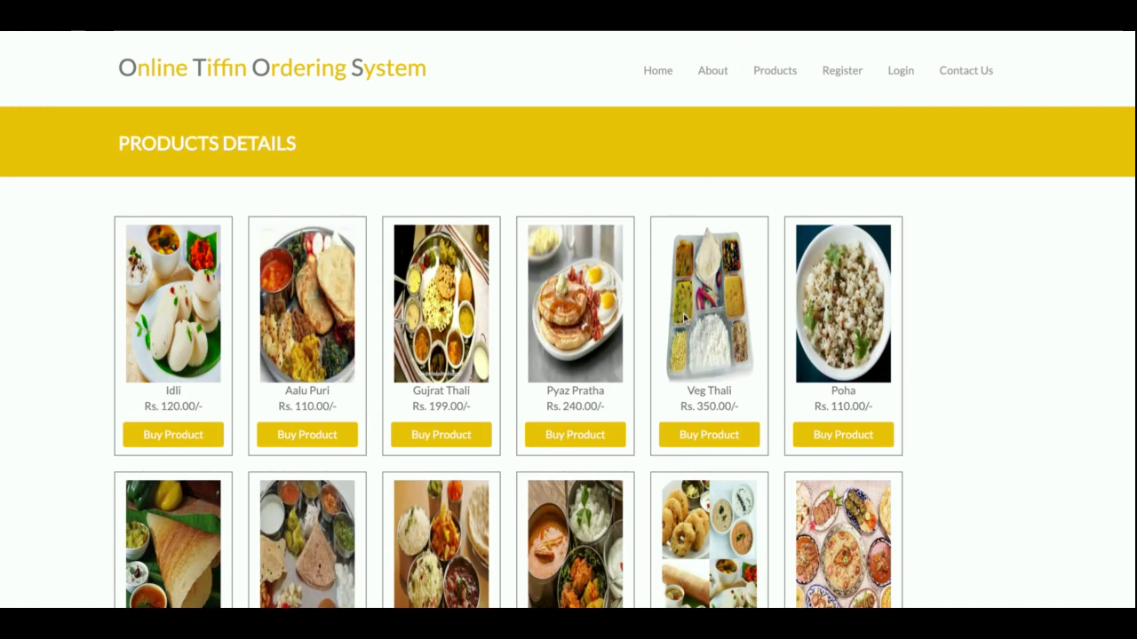
- Filter the product catalogue to the South Indian category
scroll(683, 313, "down", 3)
scroll(682, 313, "down", 1)
scroll(683, 314, "up", 3)
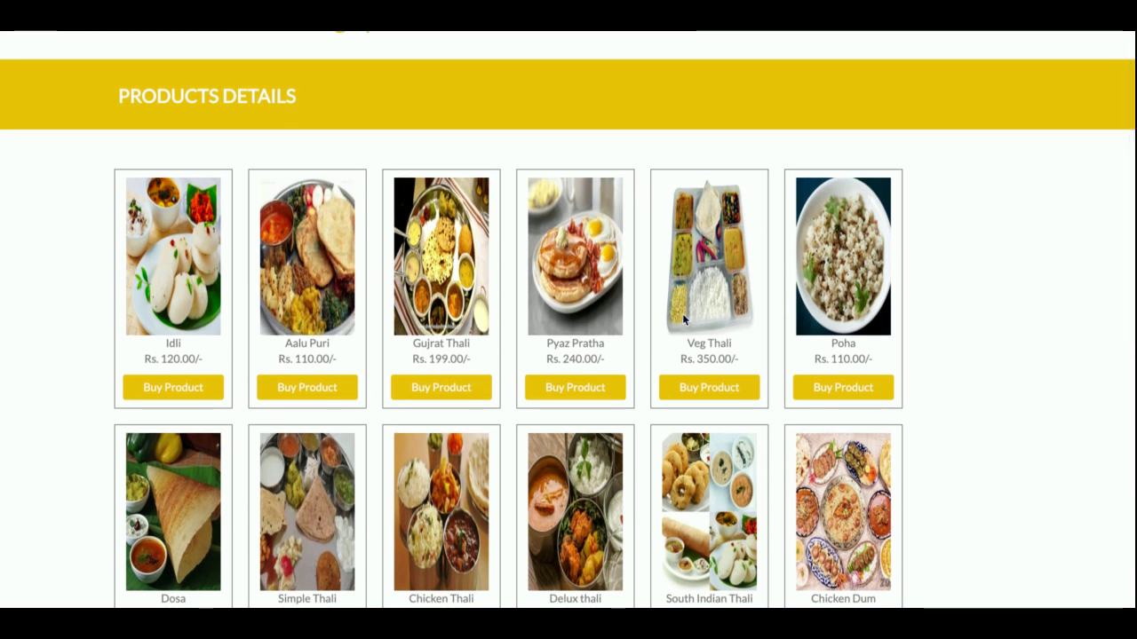
scroll(683, 314, "down", 4)
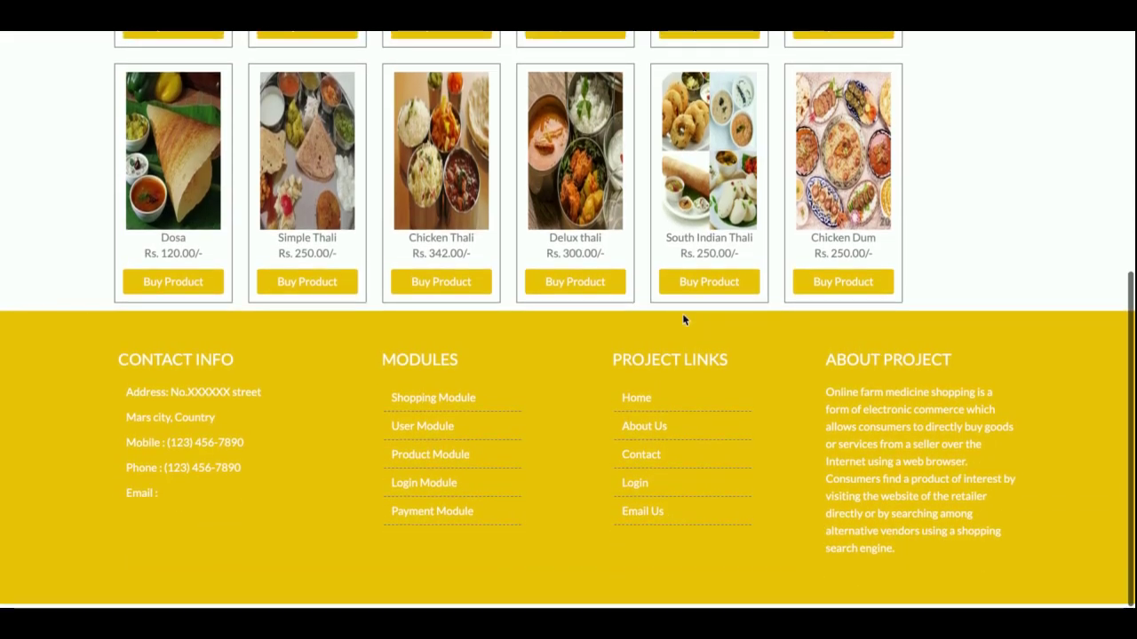
scroll(682, 314, "up", 4)
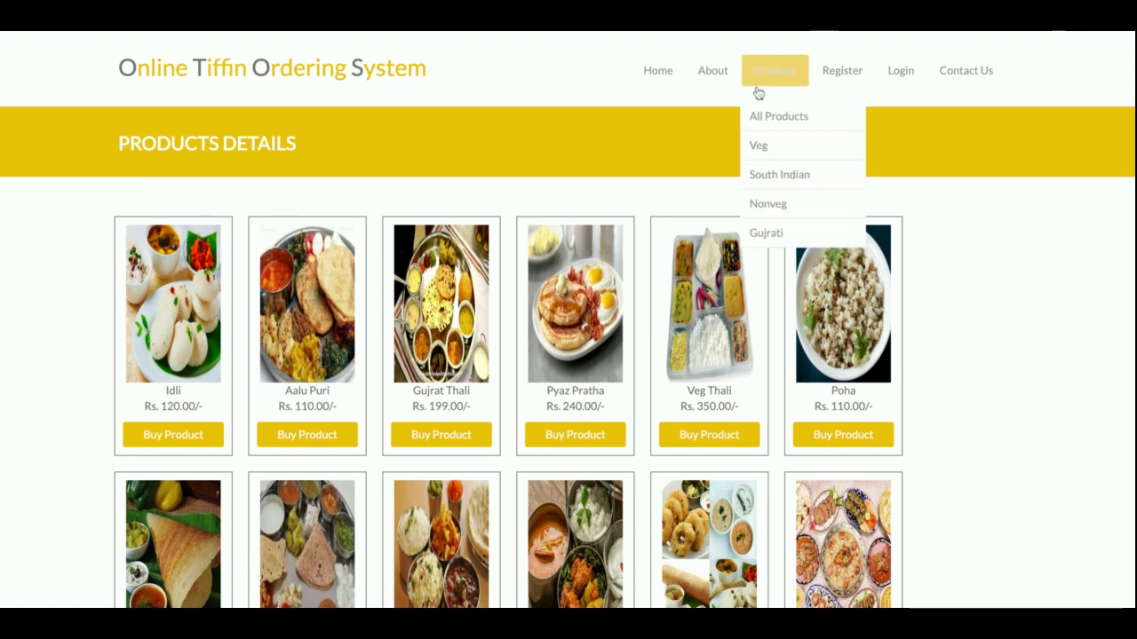
mouse_move(773, 67)
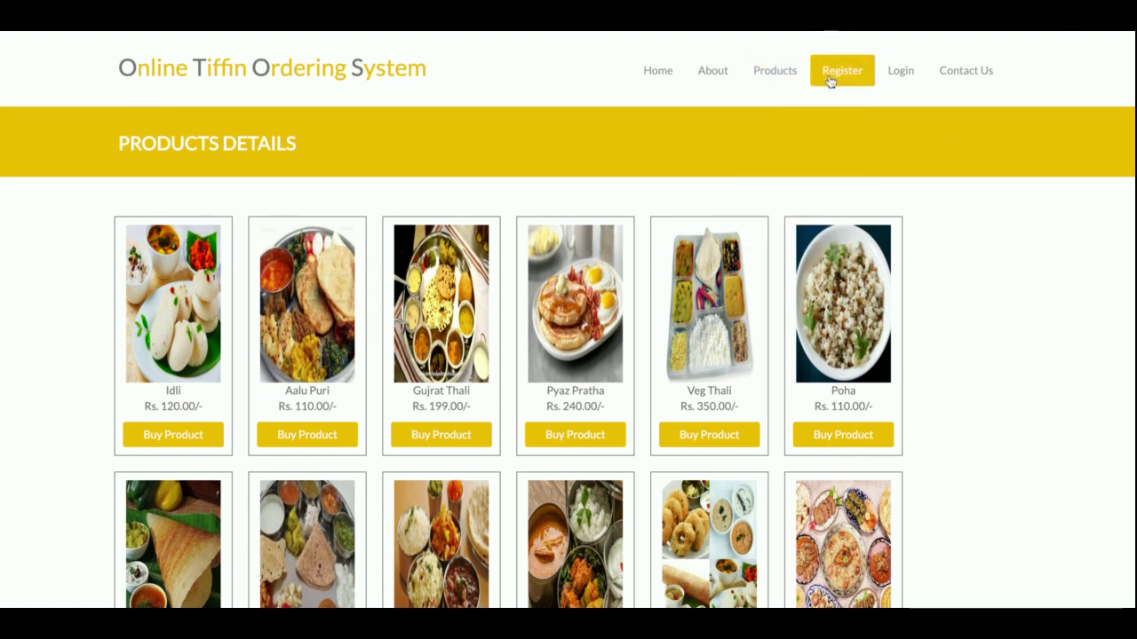
left_click(762, 175)
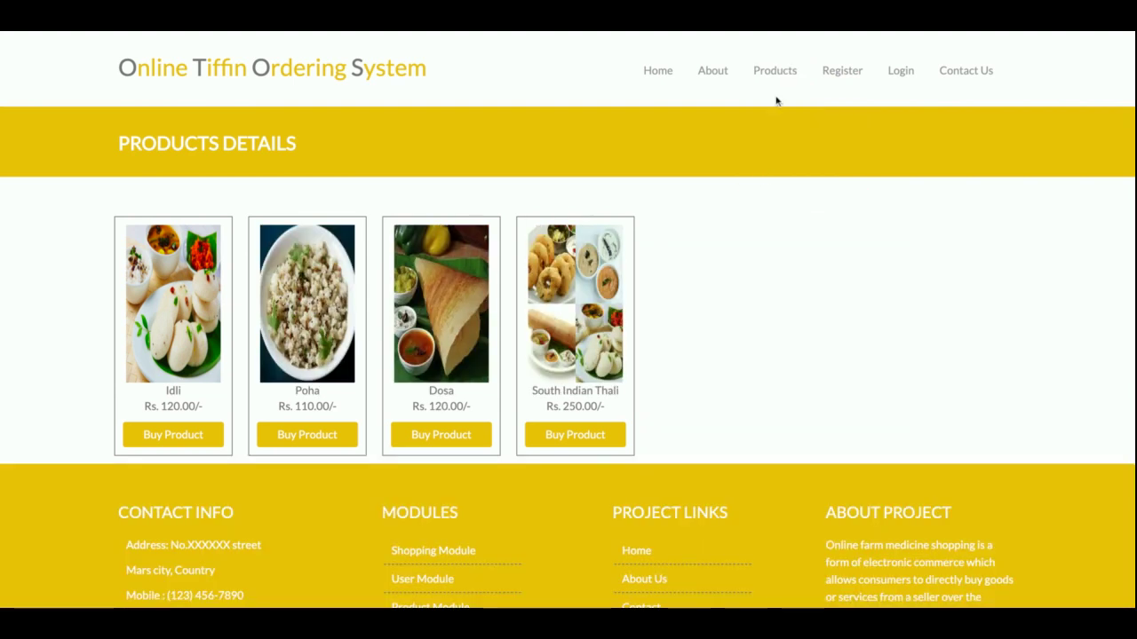
- Switch the filter to Nonveg, then Gujrati, then back to South Indian
mouse_move(776, 98)
left_click(768, 204)
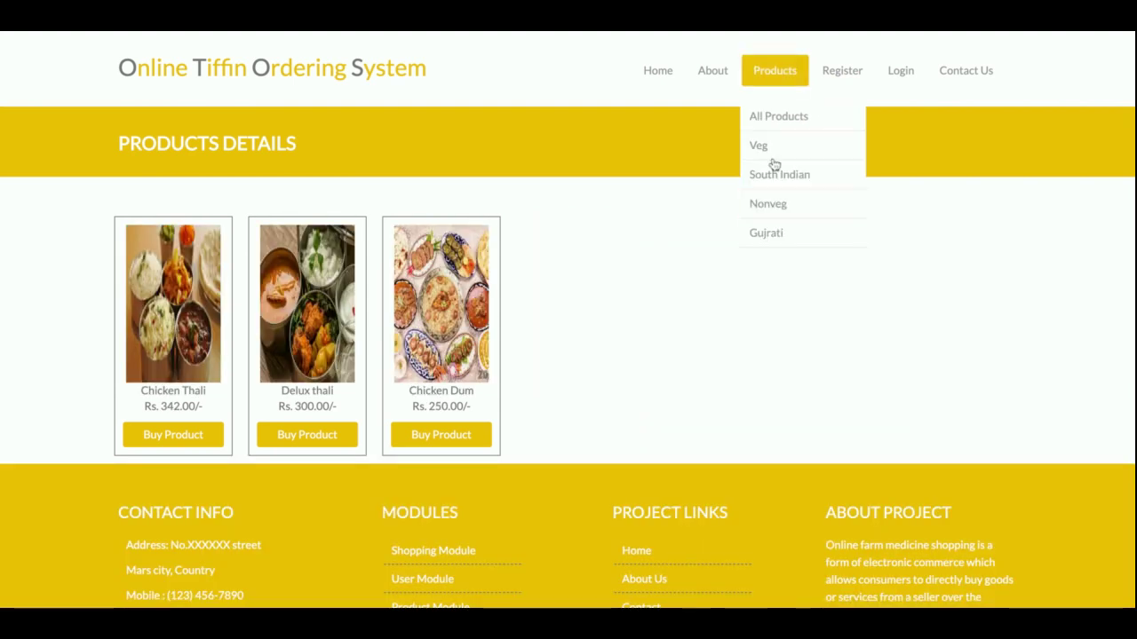
left_click(766, 234)
mouse_move(773, 71)
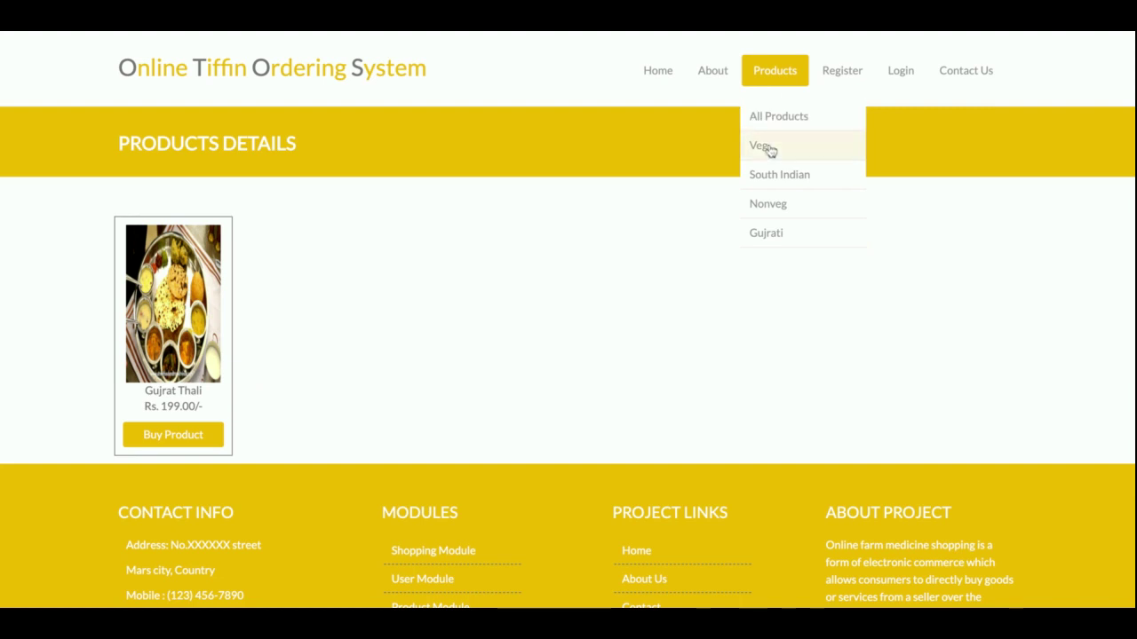
left_click(764, 173)
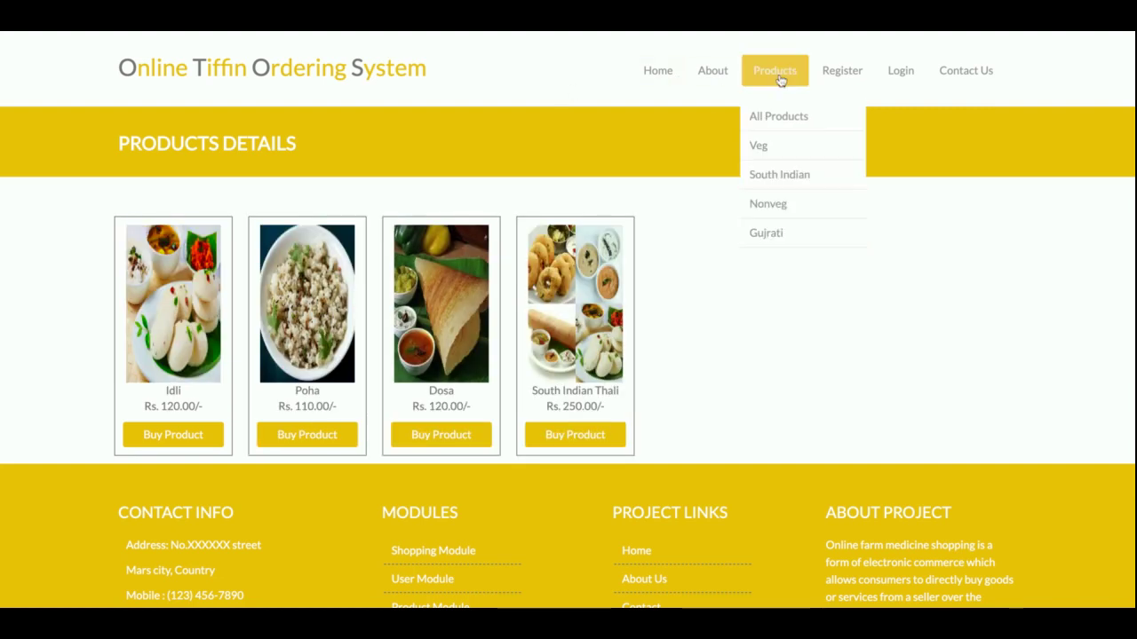
- Open the customer registration form and scroll through its fields
left_click(842, 70)
scroll(764, 367, "down", 15)
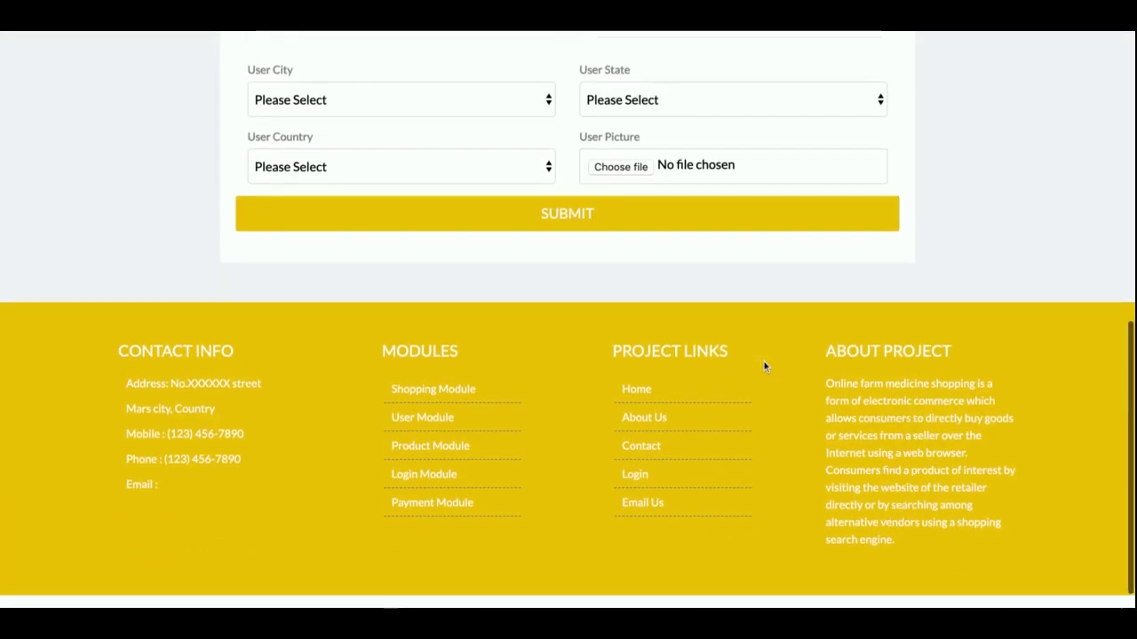
scroll(764, 365, "up", 15)
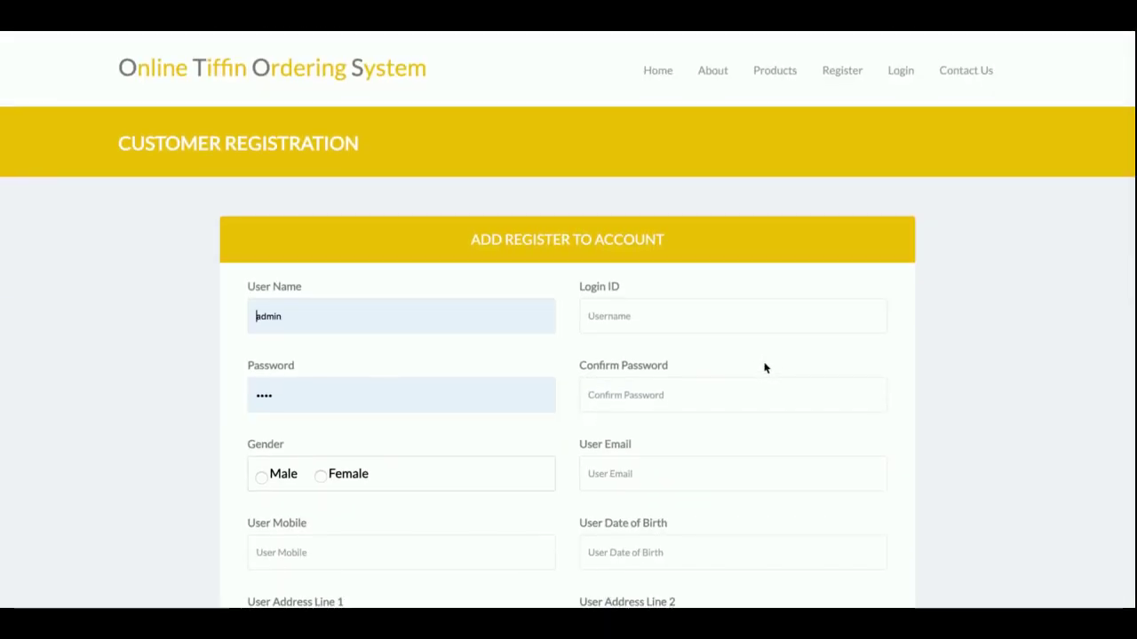
scroll(763, 367, "down", 2)
scroll(764, 367, "down", 4)
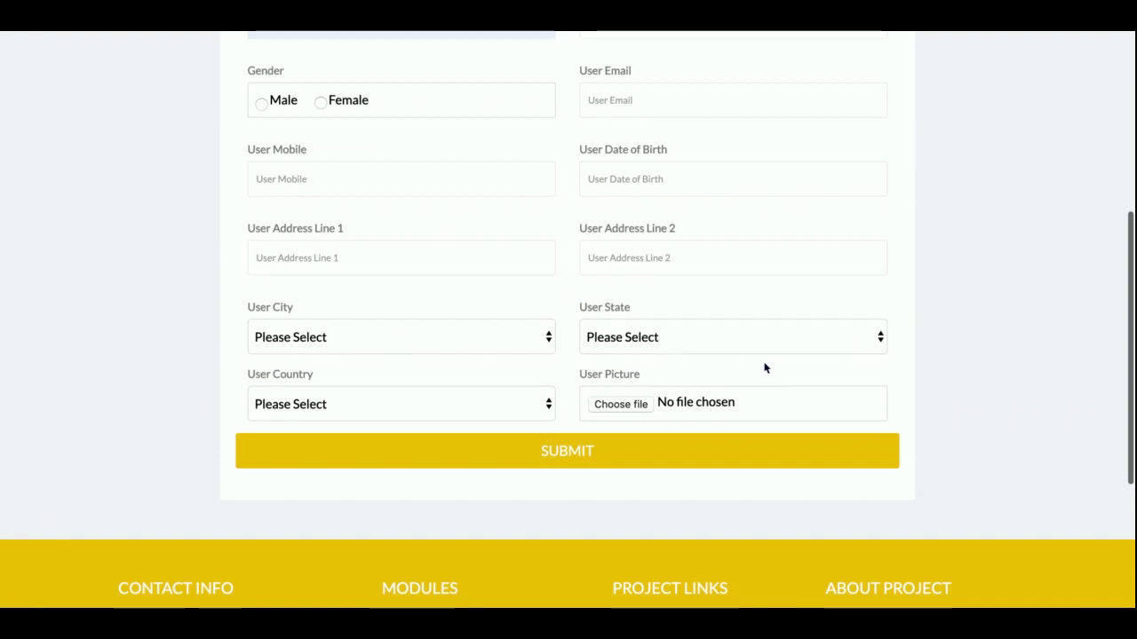
scroll(764, 367, "up", 6)
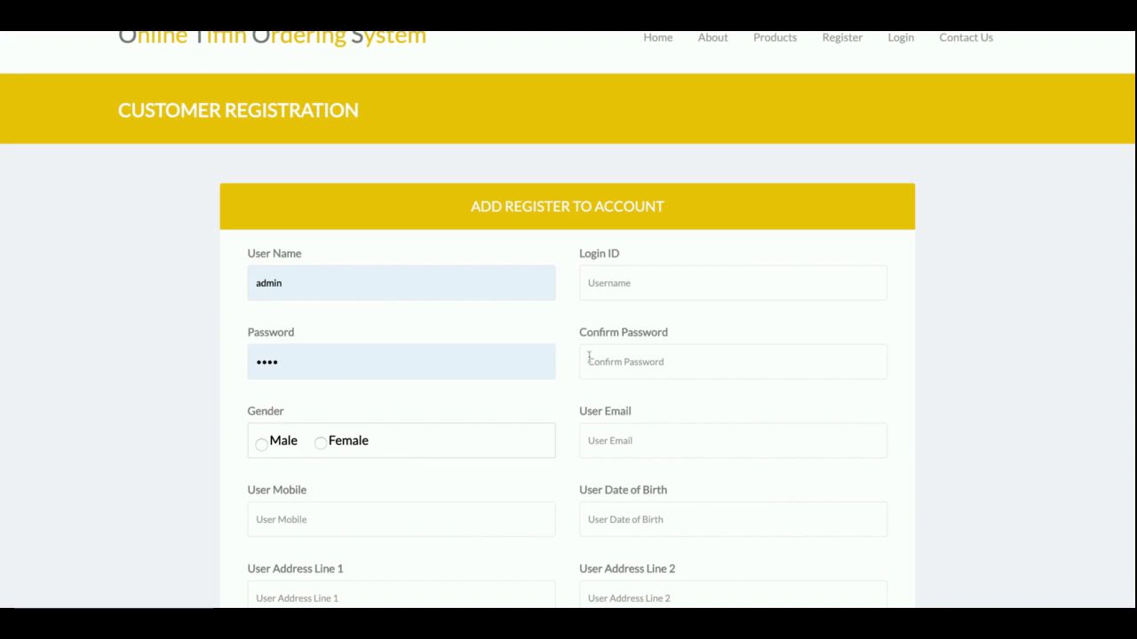
scroll(732, 256, "up", 1)
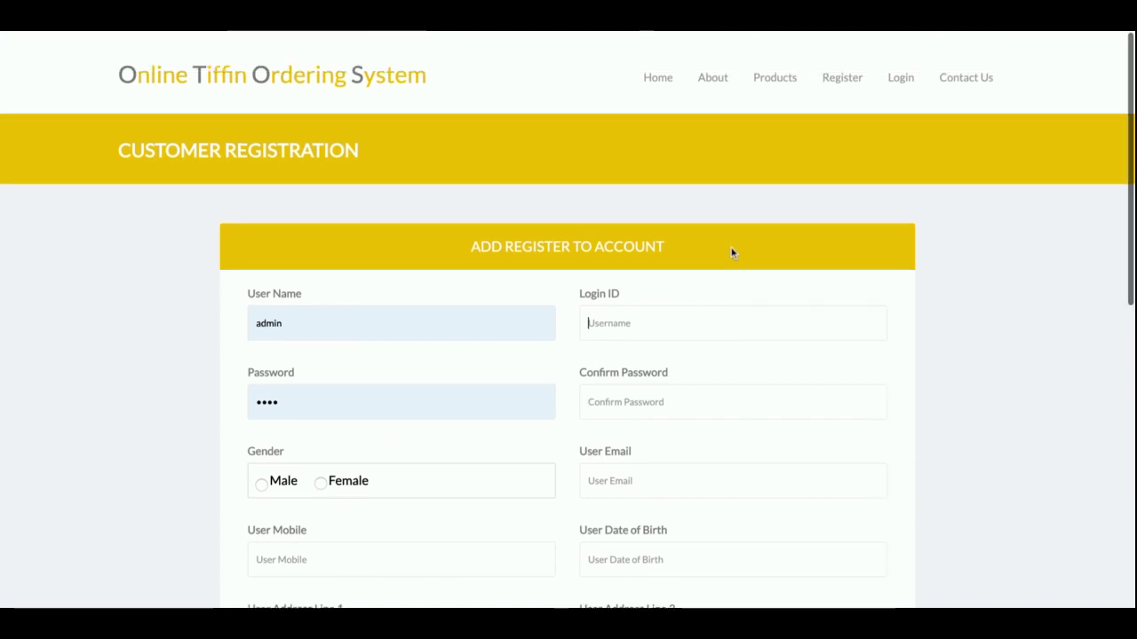
- Look over the Contacts Us page, then return to the registration form
left_click(984, 88)
scroll(870, 345, "down", 3)
scroll(871, 341, "up", 3)
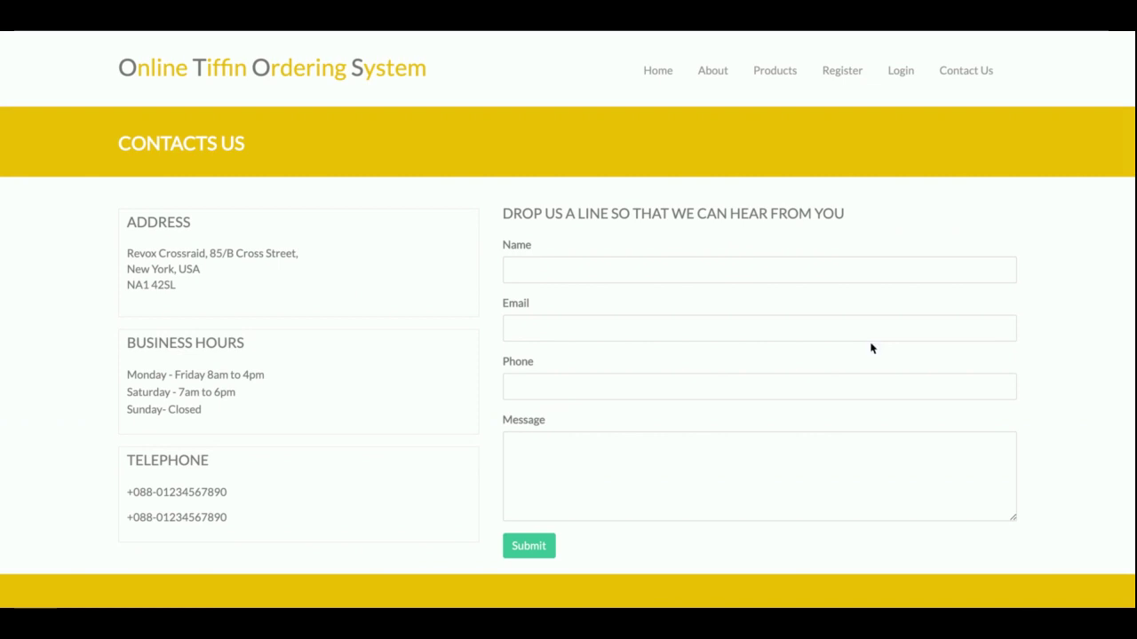
scroll(870, 347, "down", 2)
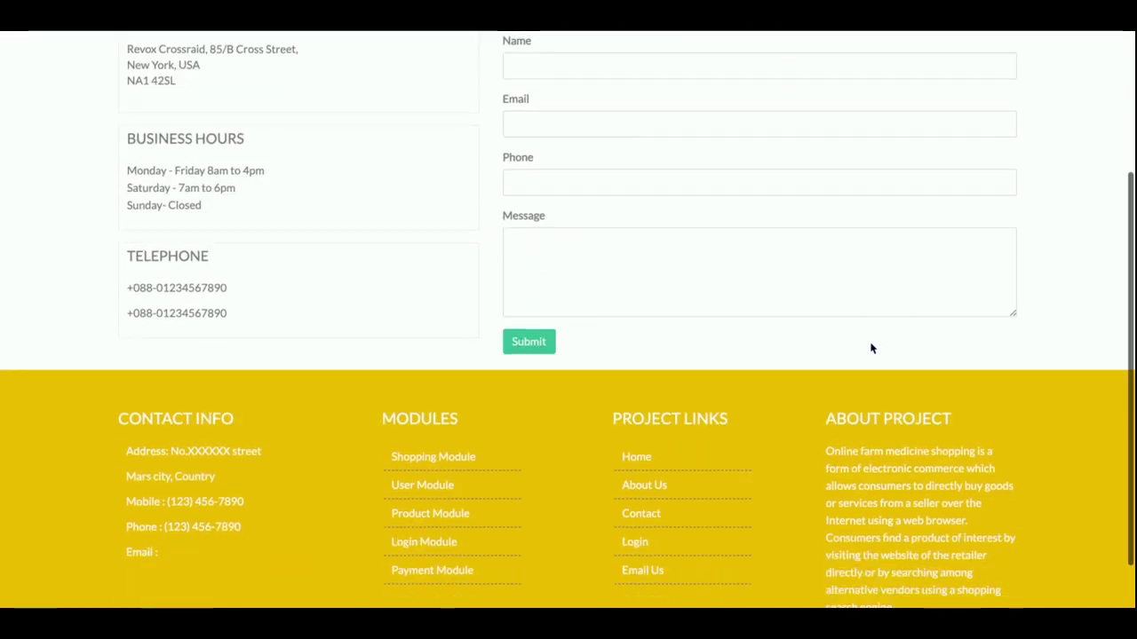
scroll(870, 347, "up", 2)
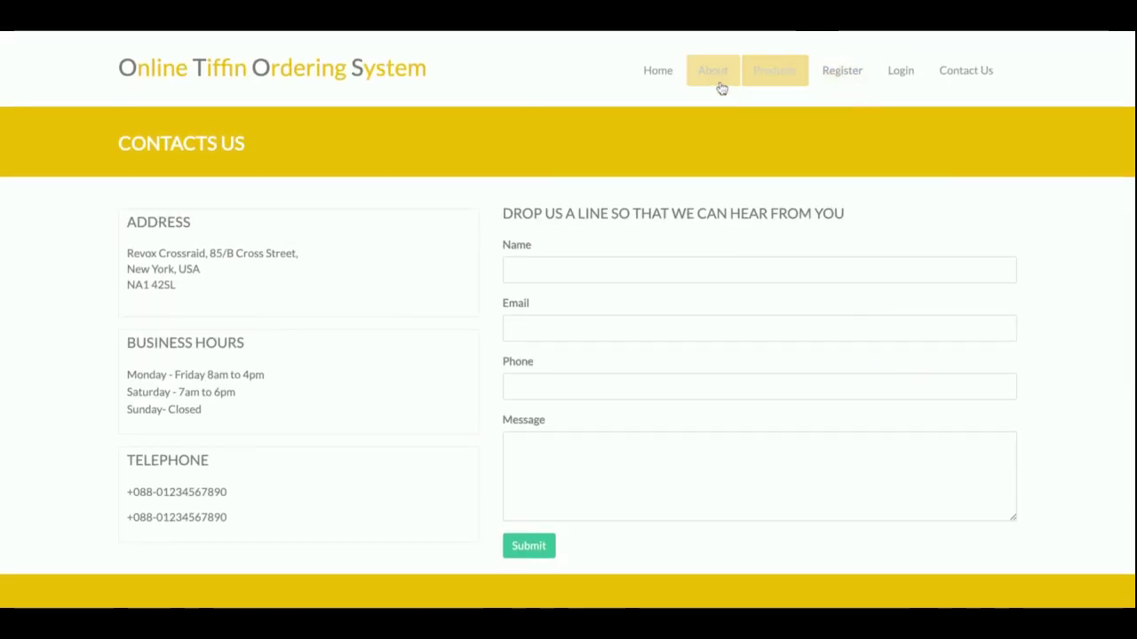
left_click(844, 77)
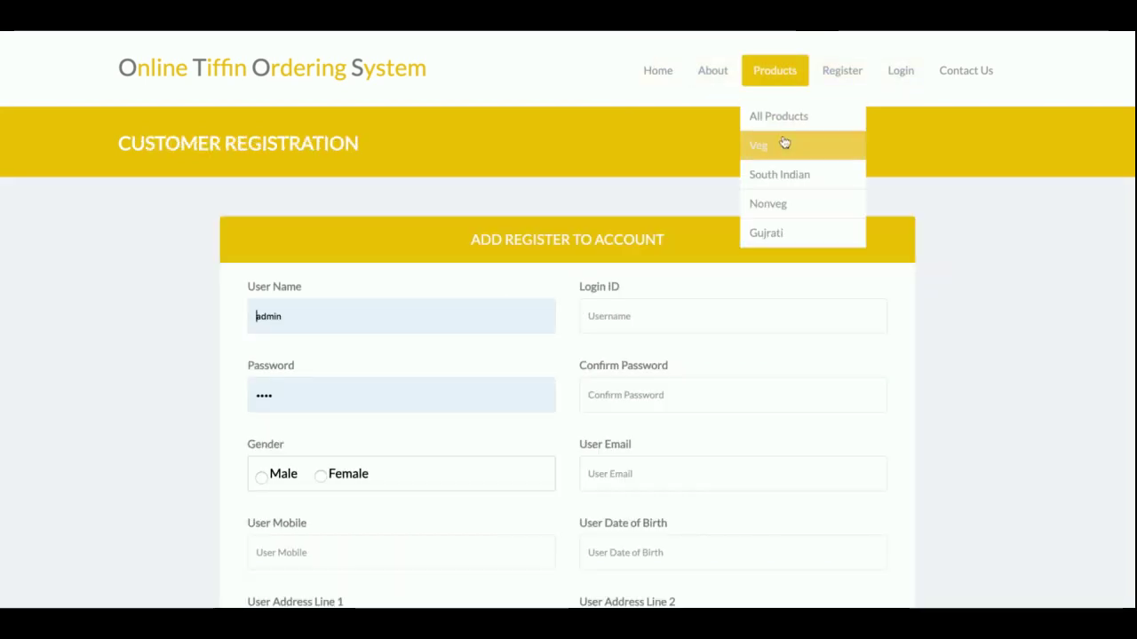
left_click(788, 151)
- Log in with the customer user ID and open the My Orders report
left_click(900, 70)
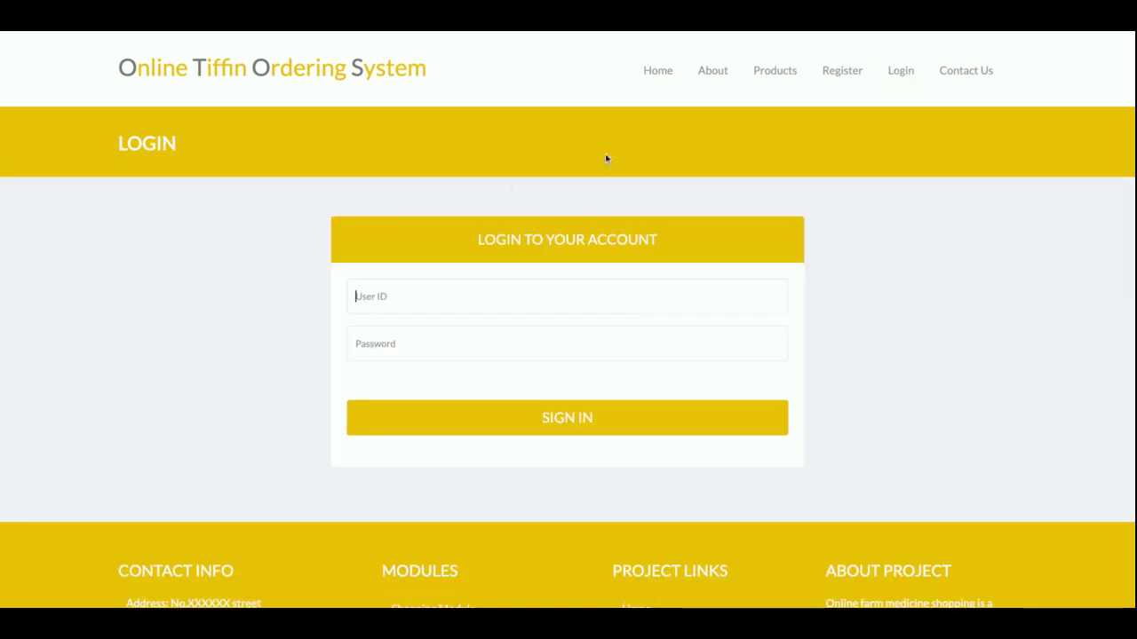
left_click(419, 295)
key("ctrl+a")
type("customer")
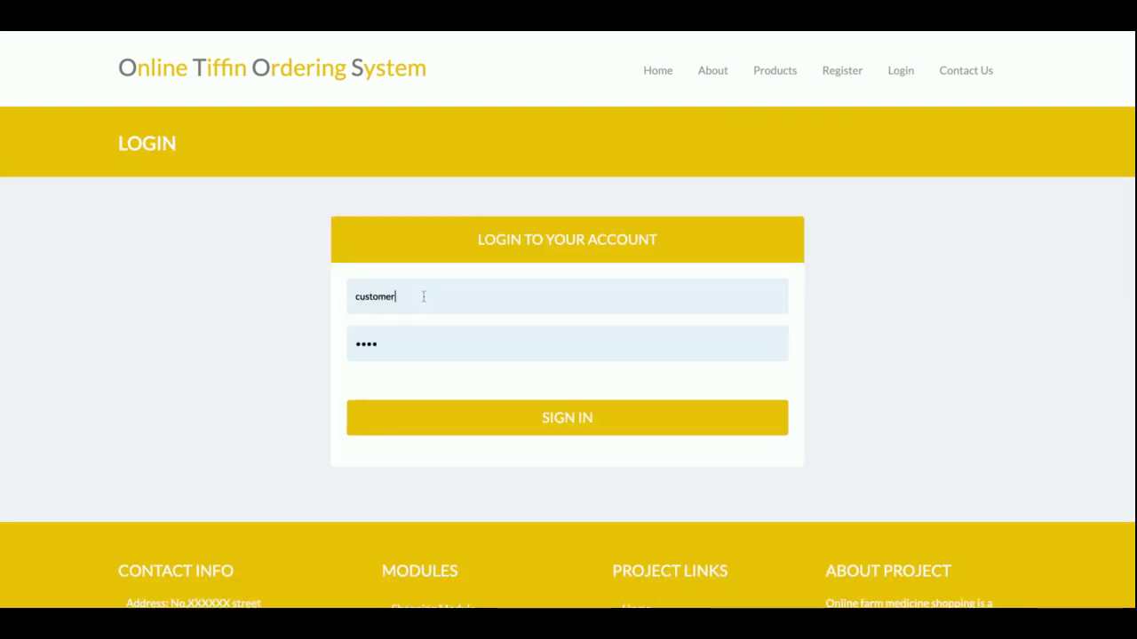
key("Return")
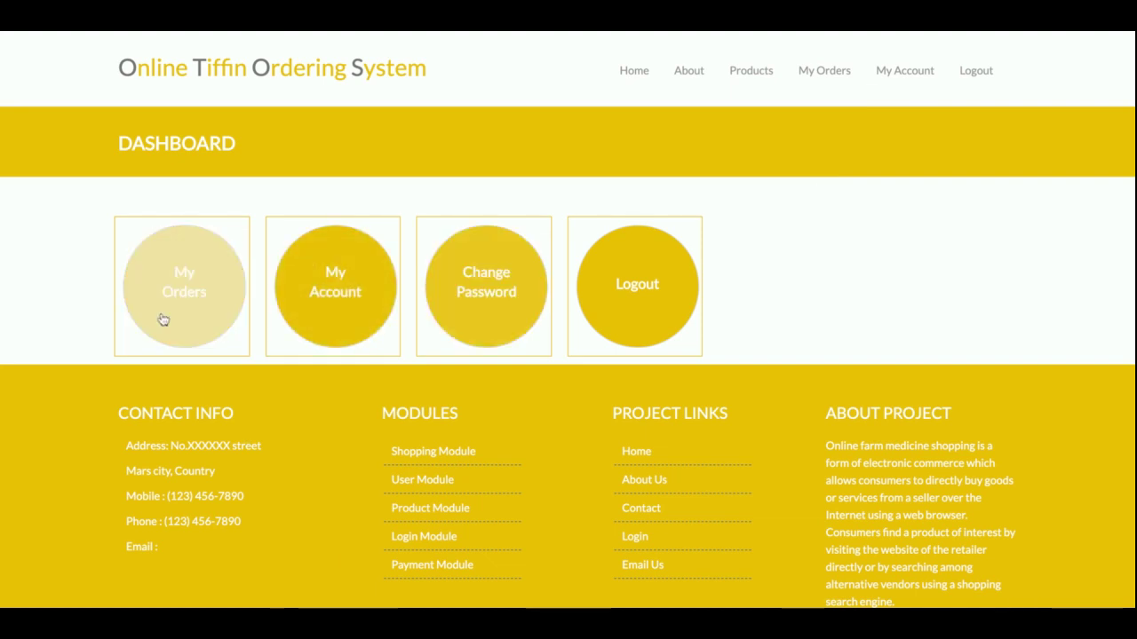
left_click(217, 317)
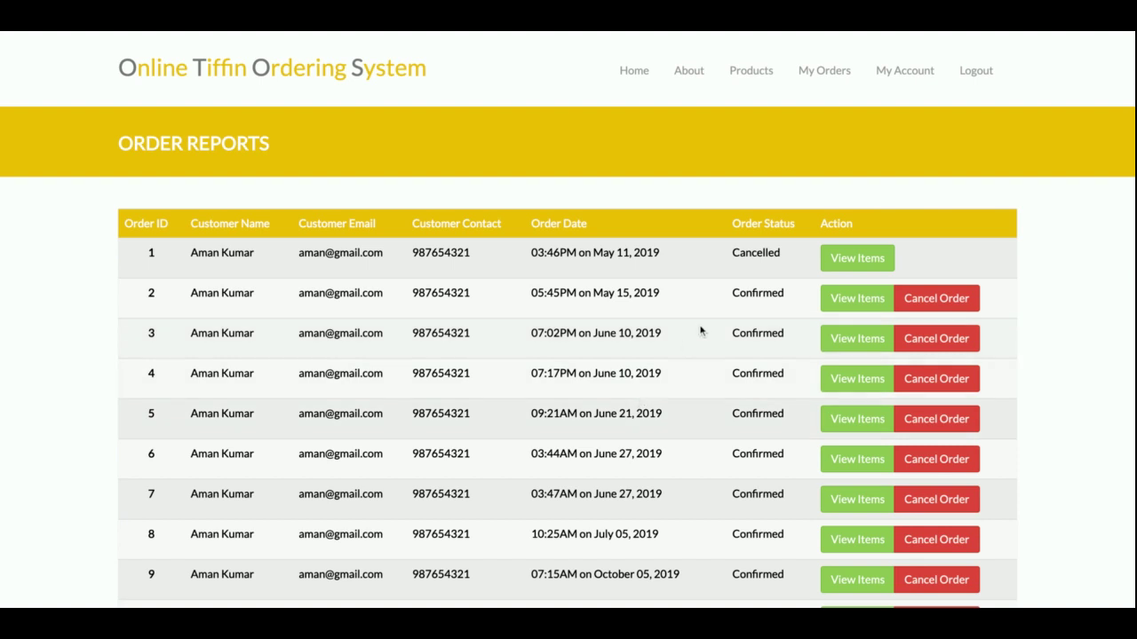
- View the receipt and ordered items for order 2
scroll(702, 327, "down", 4)
scroll(867, 94, "up", 4)
scroll(858, 299, "down", 1)
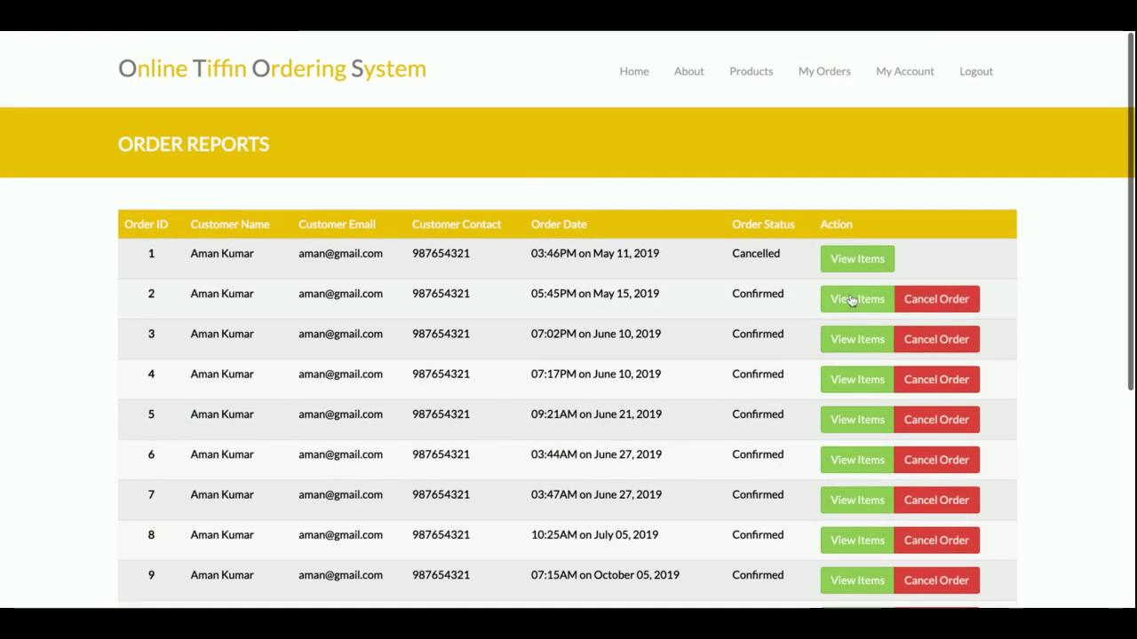
left_click(858, 299)
scroll(655, 332, "down", 5)
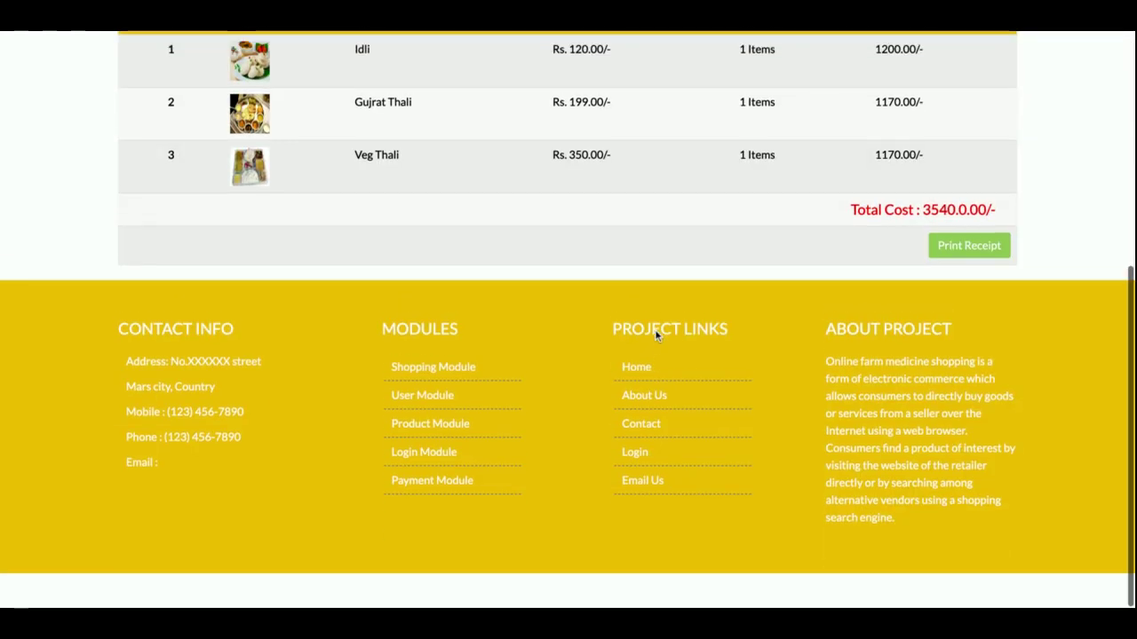
scroll(654, 332, "up", 5)
scroll(656, 336, "down", 2)
scroll(654, 335, "up", 3)
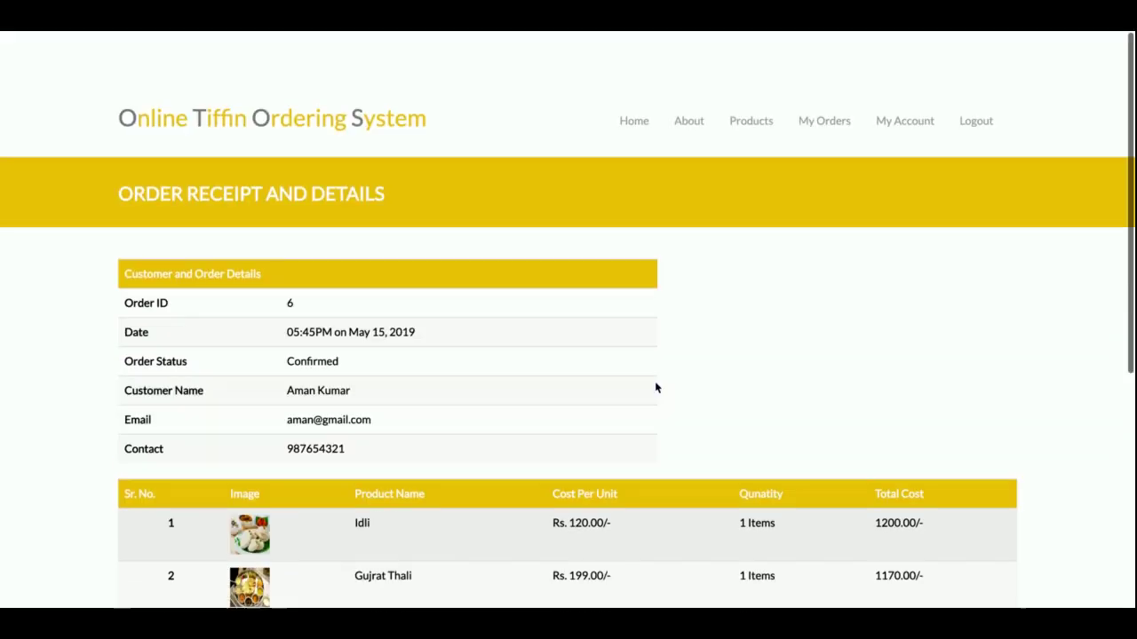
- Return to My Orders, then open My Account > Update Details
left_click(792, 79)
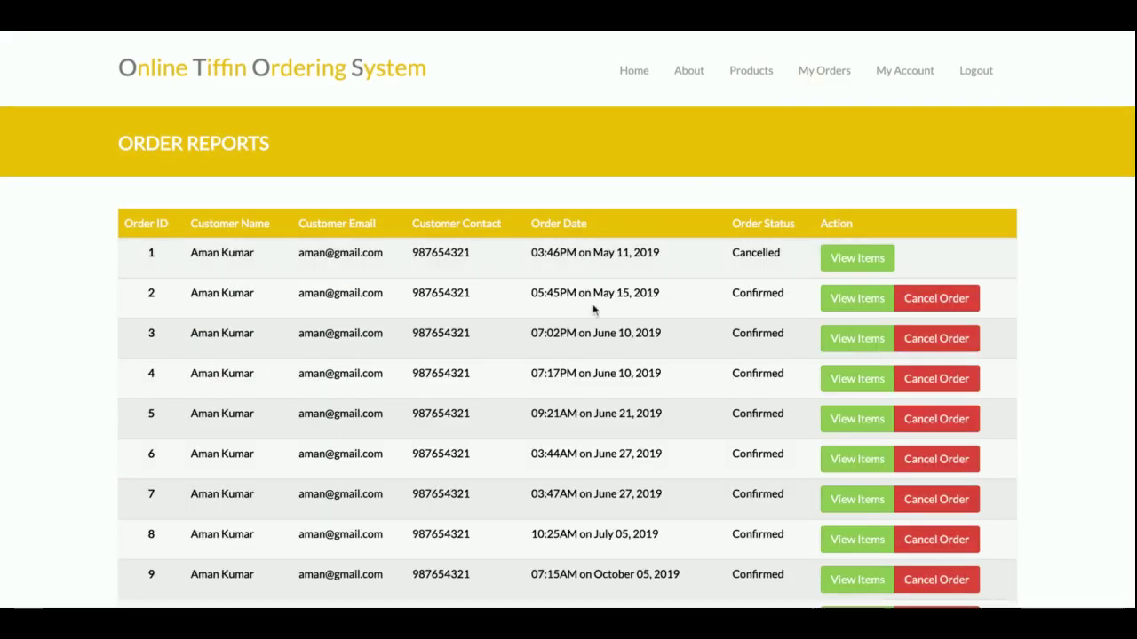
scroll(477, 453, "down", 5)
scroll(478, 455, "up", 6)
scroll(477, 454, "down", 1)
left_click(878, 74)
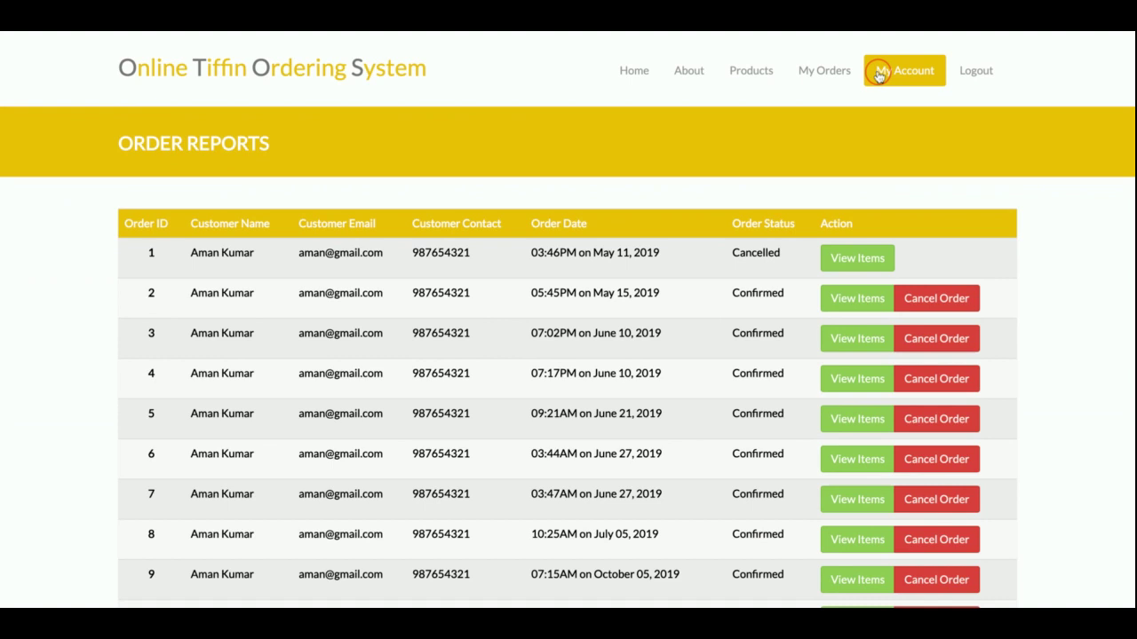
left_click(880, 116)
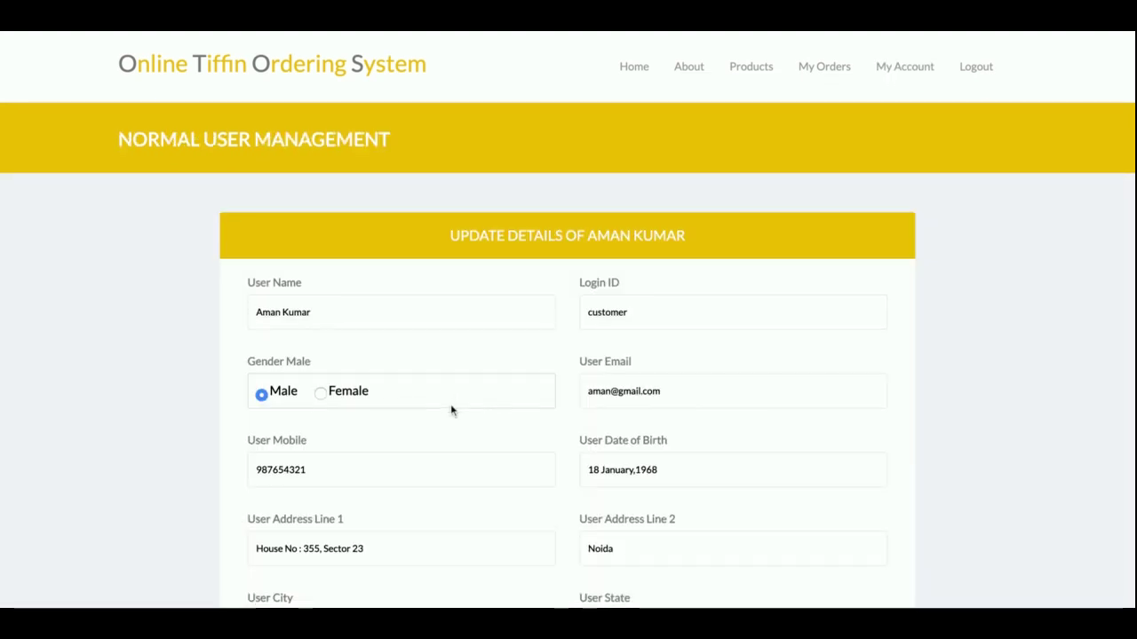
- Open the Change Password page from the My Account menu
scroll(451, 408, "down", 10)
scroll(450, 404, "up", 10)
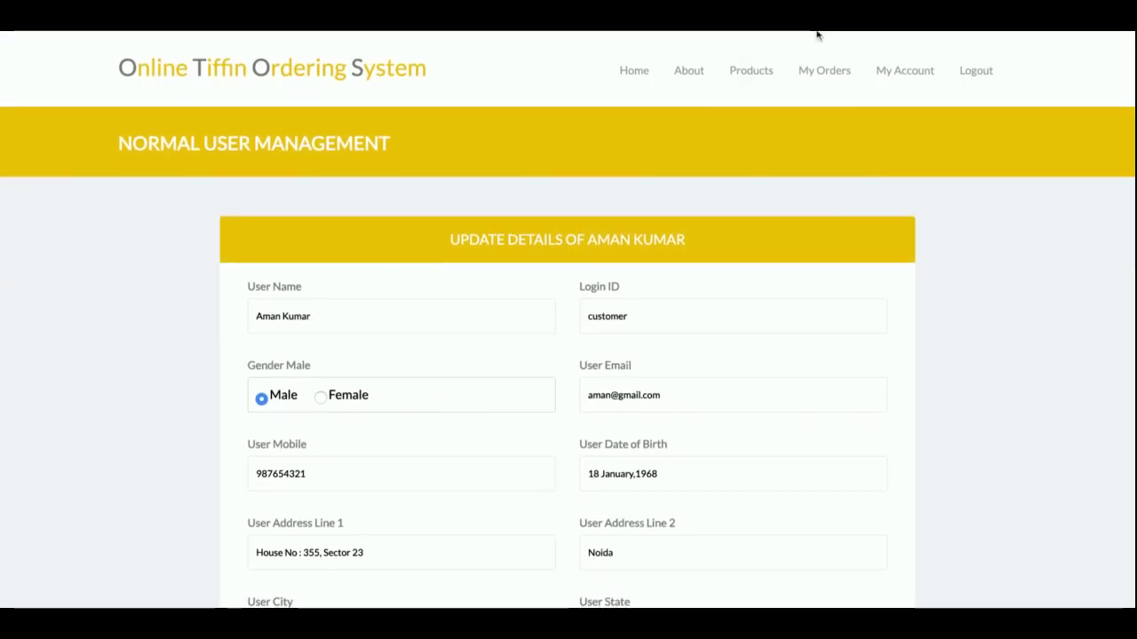
left_click(902, 71)
left_click(917, 87)
left_click(906, 149)
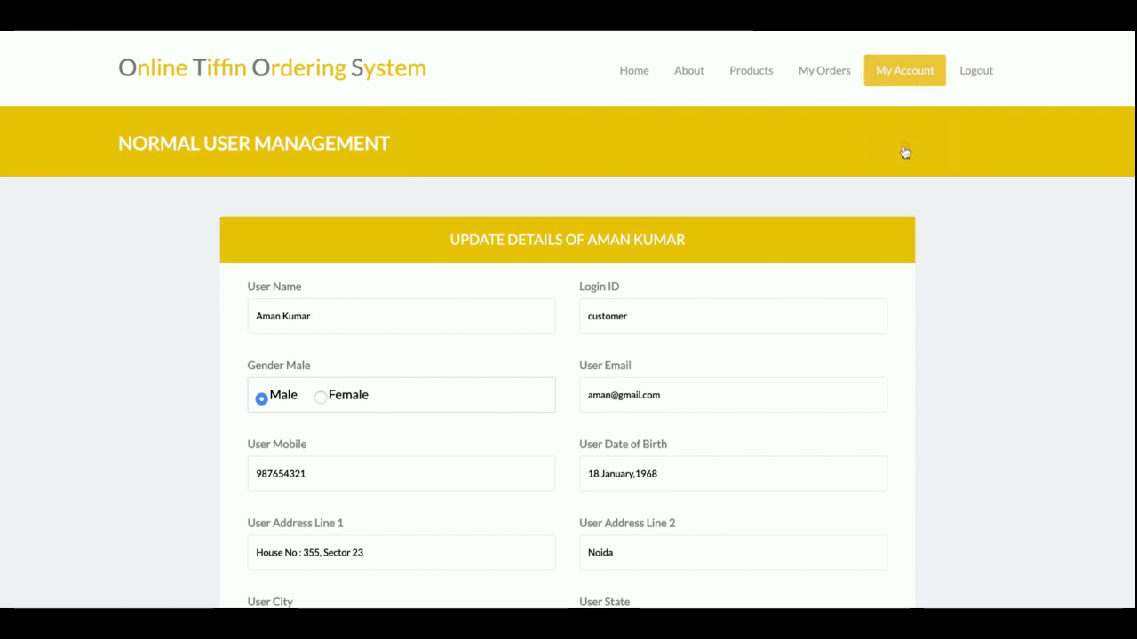
scroll(655, 399, "down", 3)
scroll(656, 400, "up", 3)
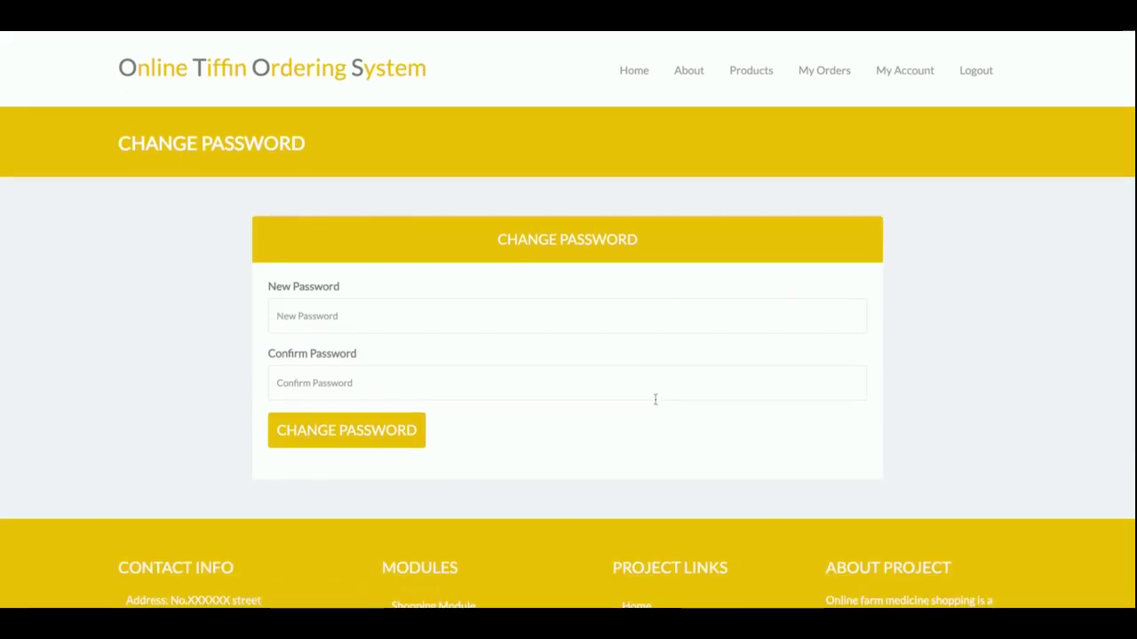
scroll(656, 400, "down", 1)
scroll(655, 406, "up", 1)
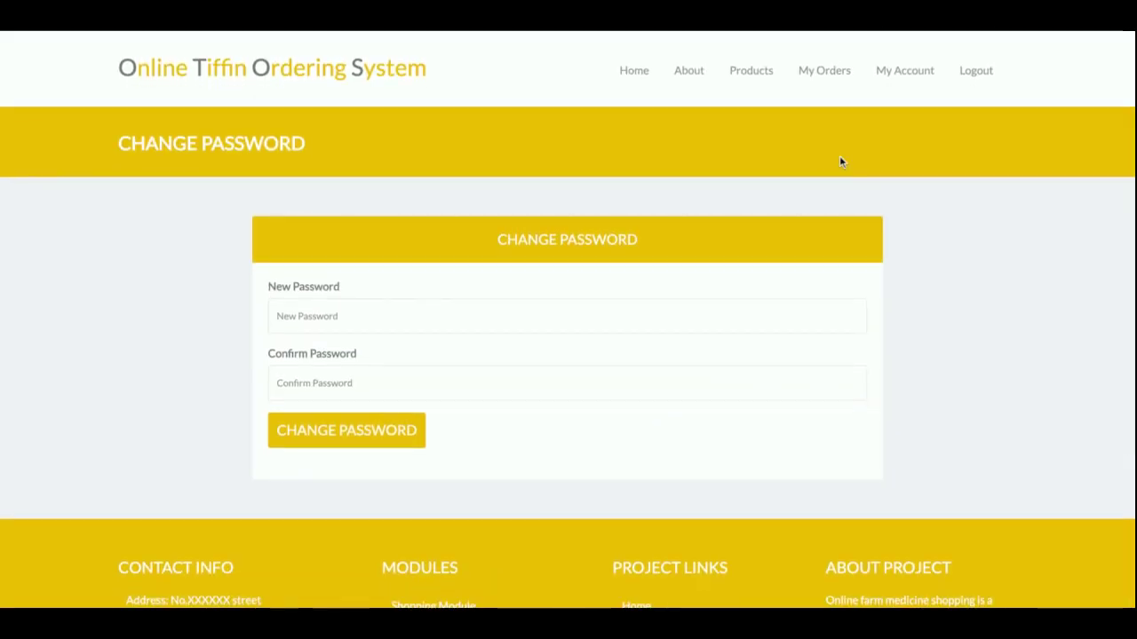
left_click(754, 77)
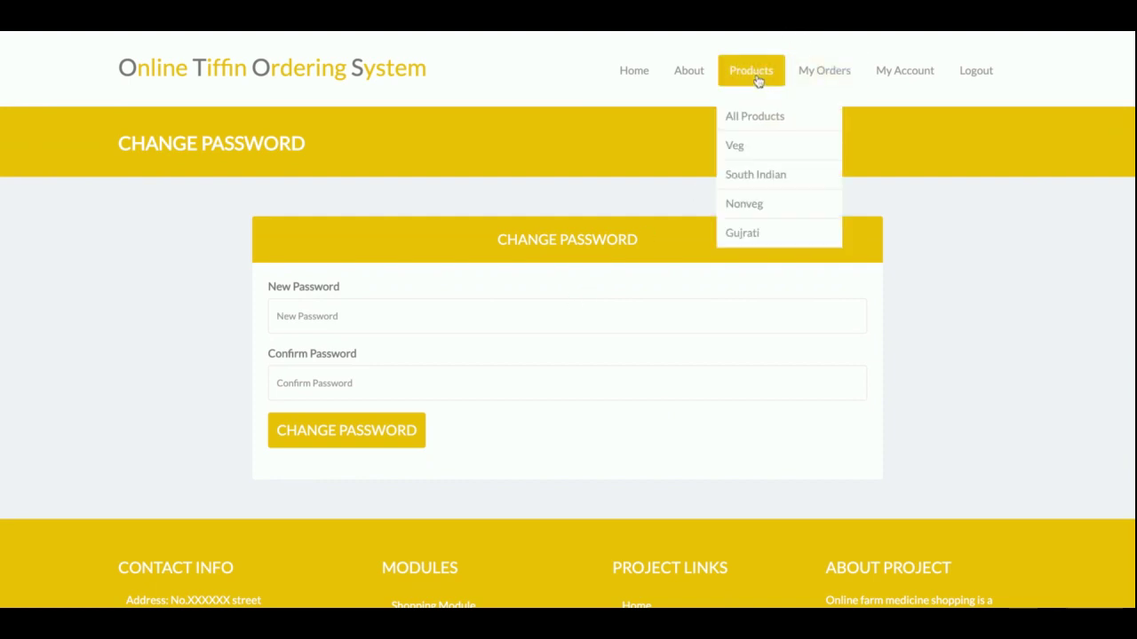
- Add 3 Gujrat Thali at 199.00 each to the cart, totalling 597.00
left_click(741, 118)
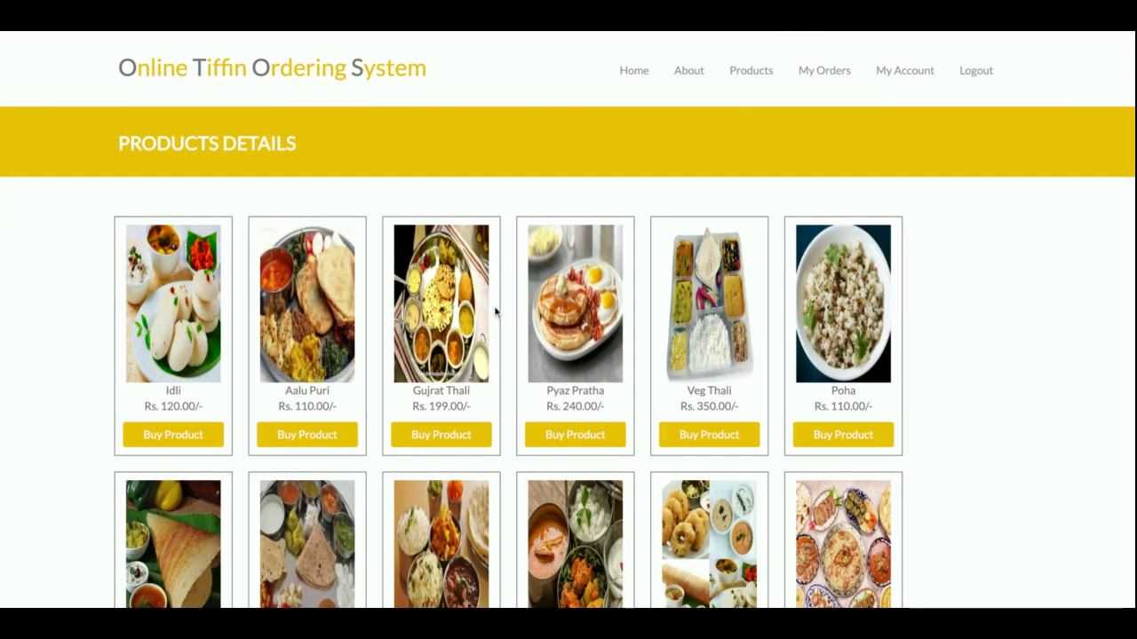
scroll(495, 310, "down", 2)
left_click(457, 297)
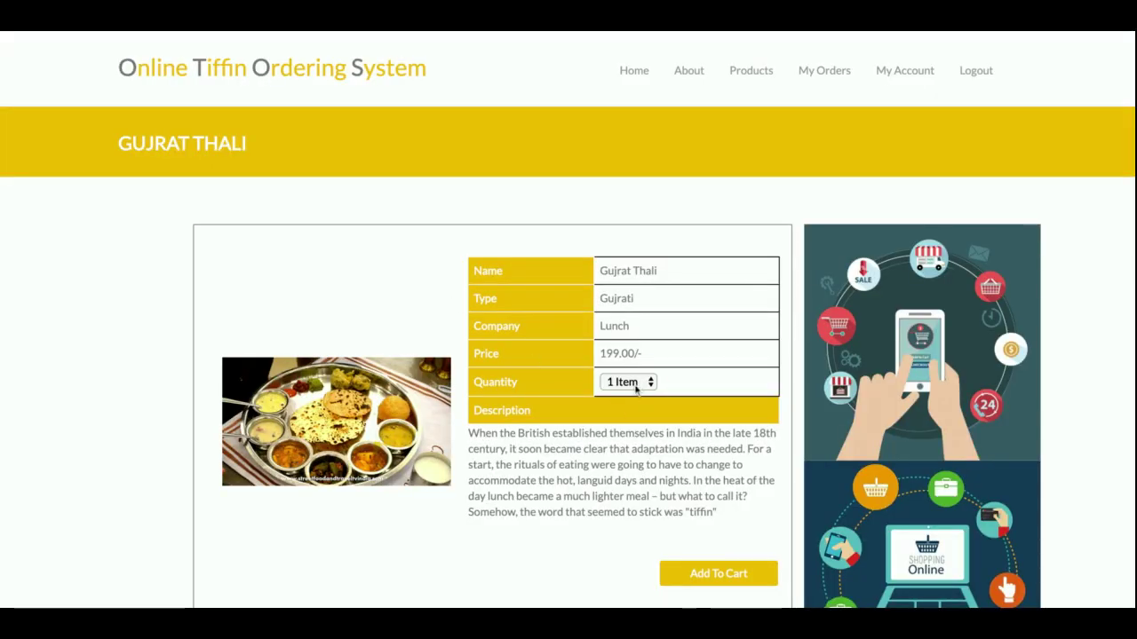
left_click(708, 574)
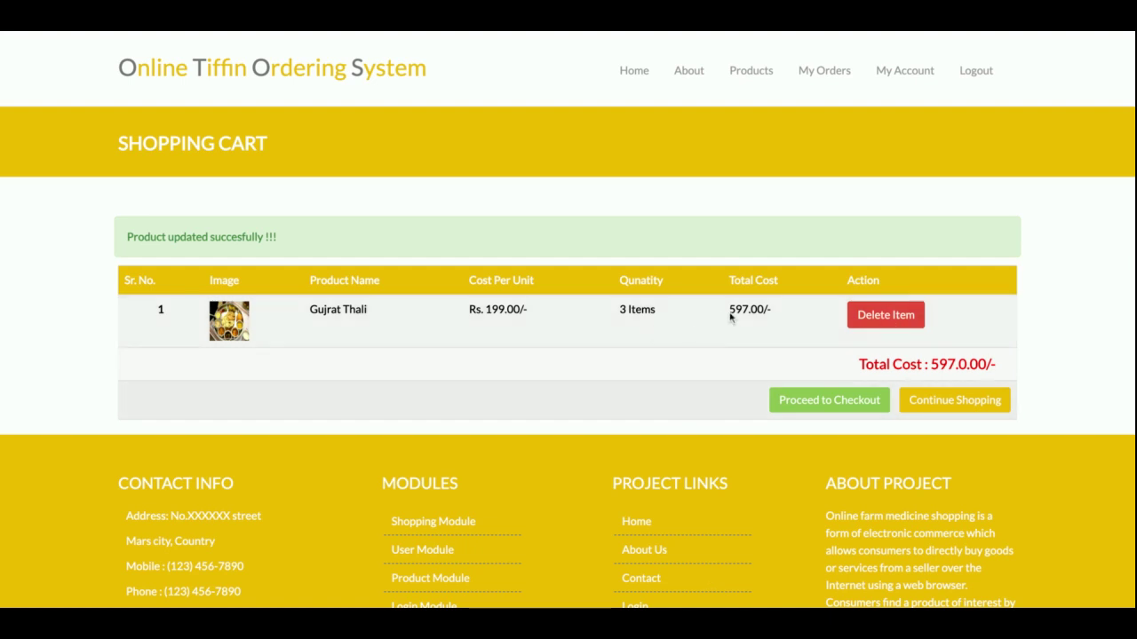
double_click(491, 309)
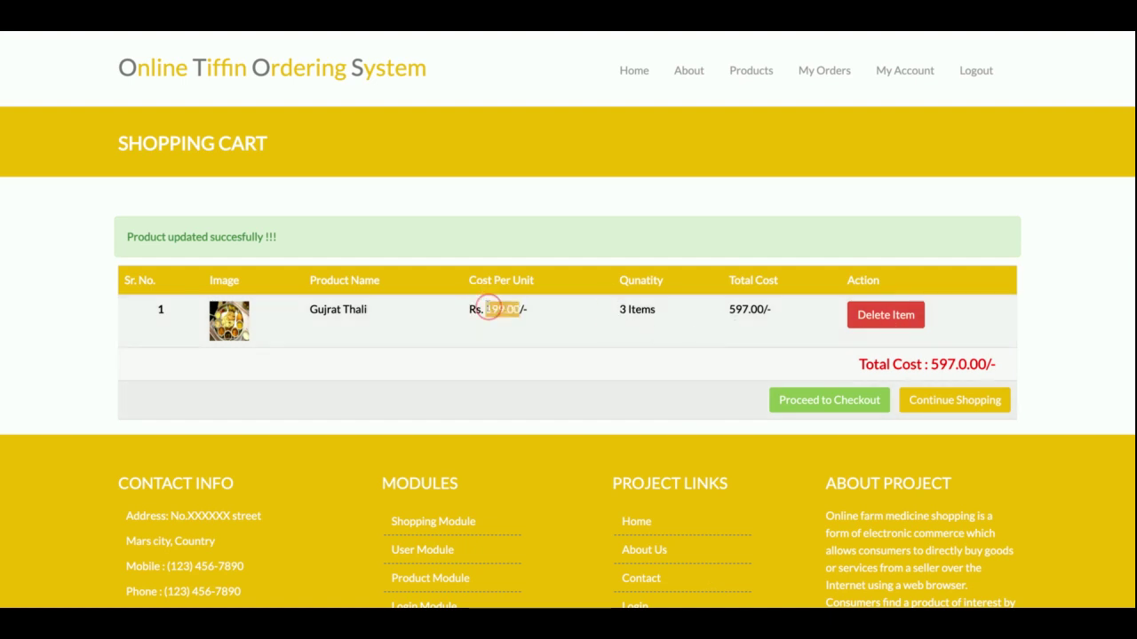
double_click(739, 309)
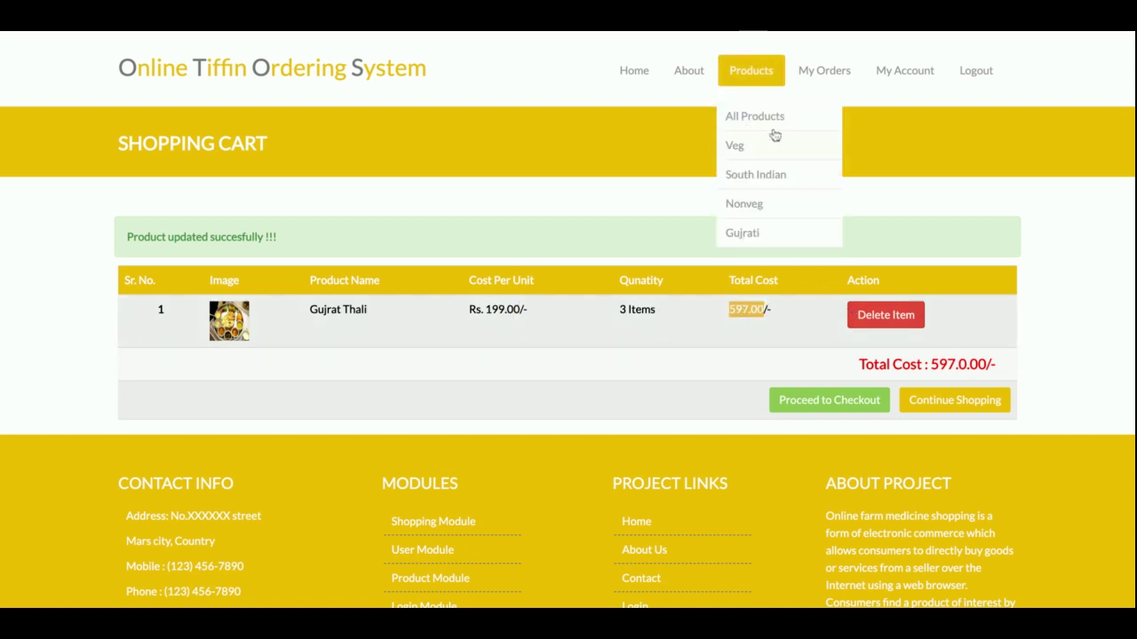
- Add one 300.00 Delux thali from Nonveg, bringing the cart to 897.00
mouse_move(756, 179)
left_click(745, 204)
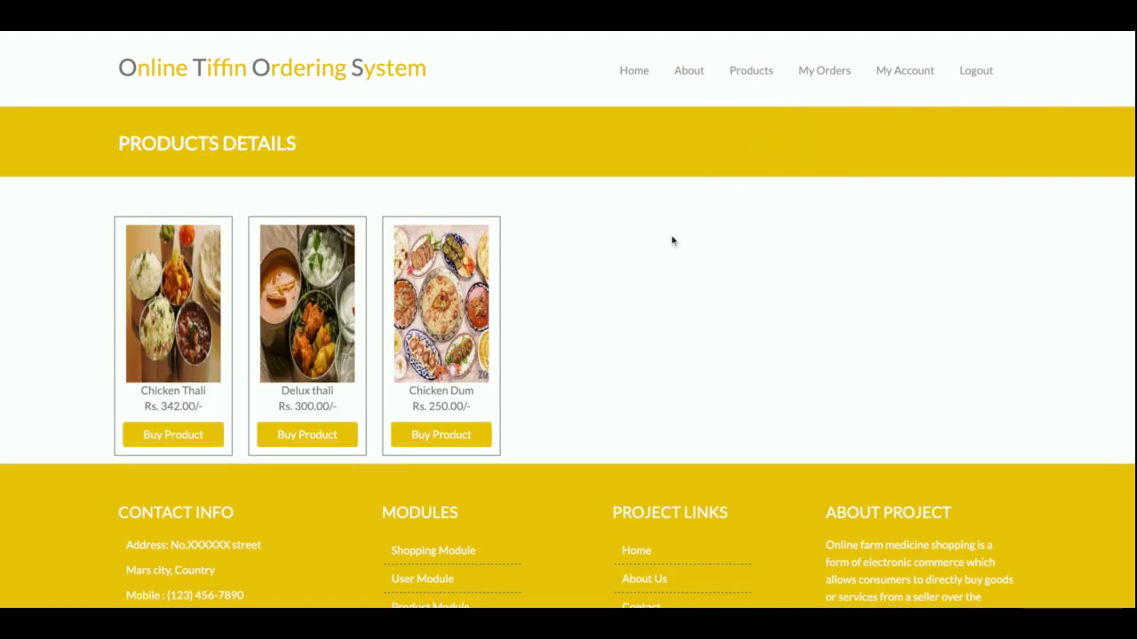
left_click(316, 430)
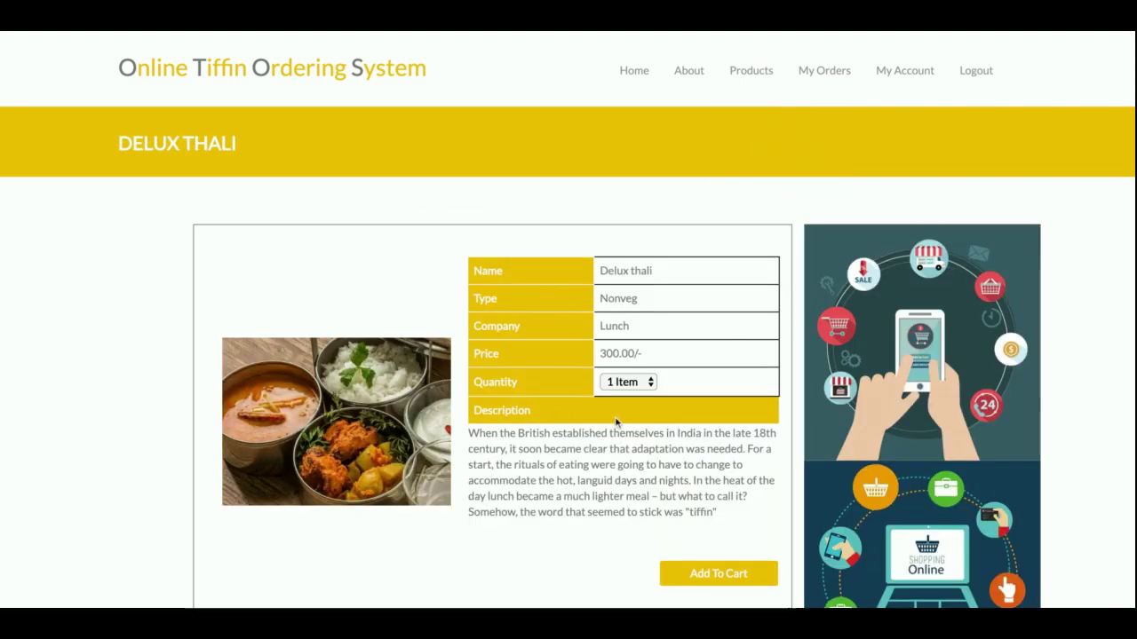
left_click(719, 574)
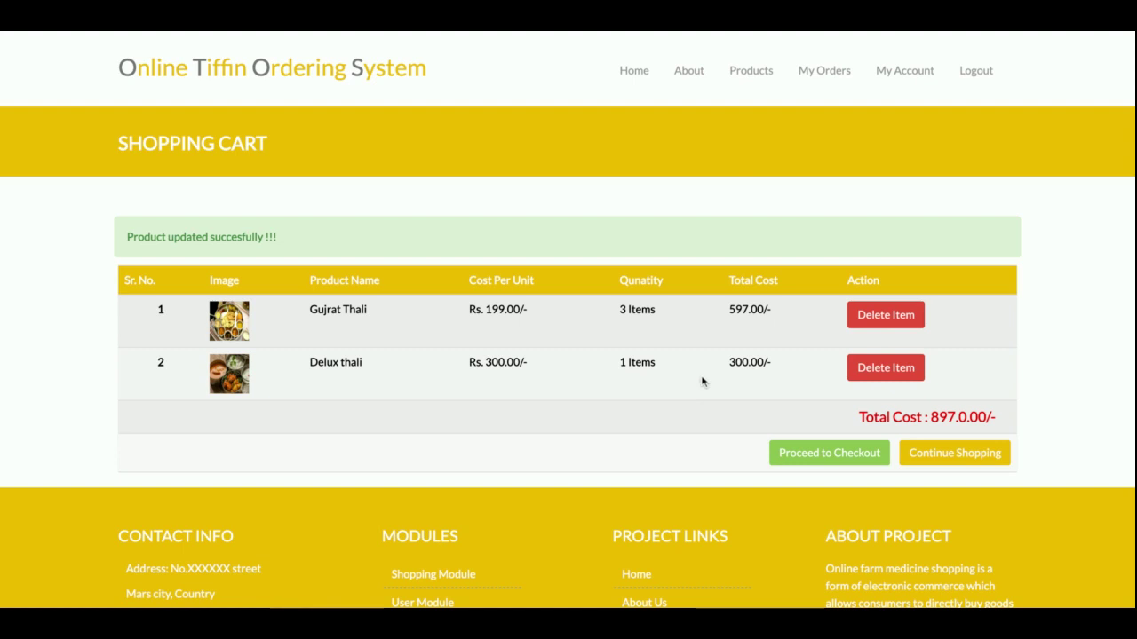
double_click(737, 363)
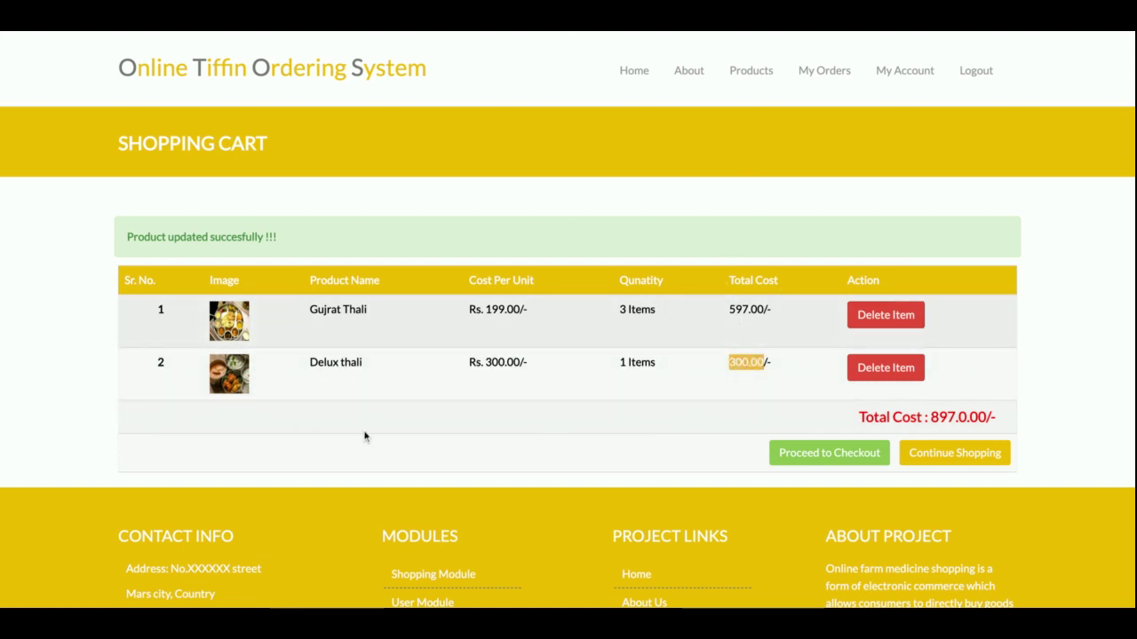
double_click(943, 422)
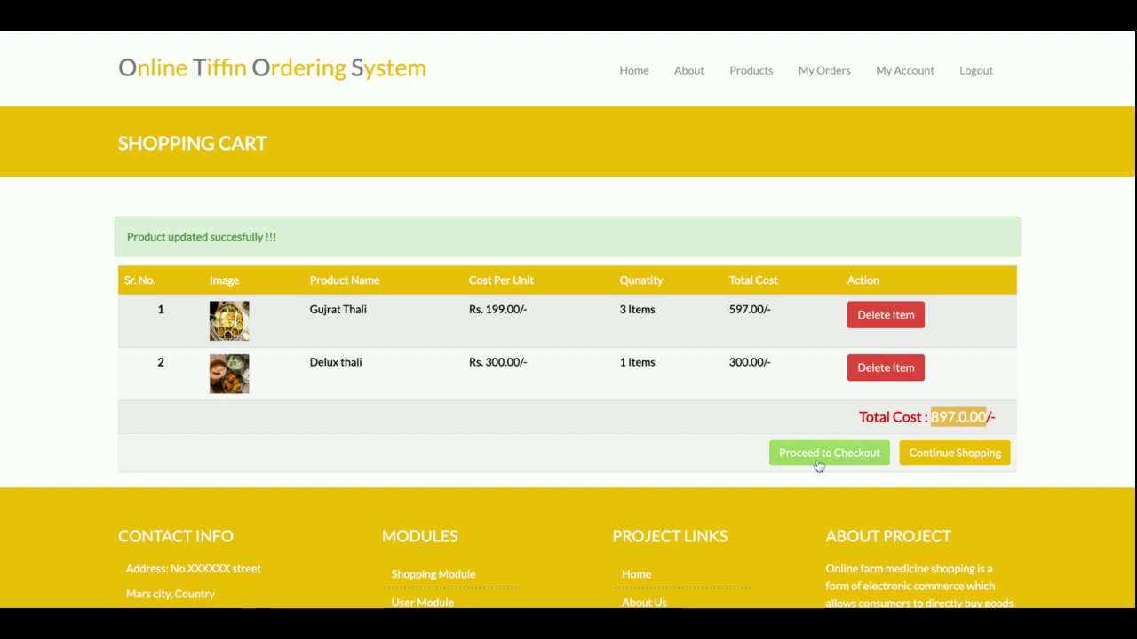
left_click(950, 453)
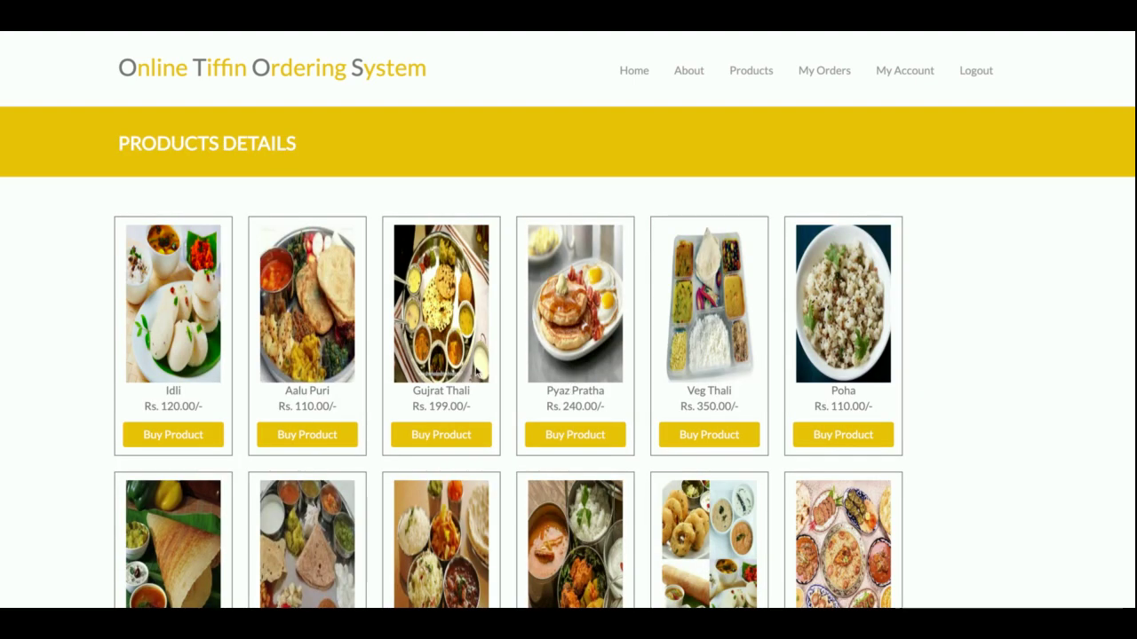
- Add one Veg Thali to the cart and request deleting the Delux thali row
scroll(477, 372, "down", 10)
scroll(477, 371, "up", 10)
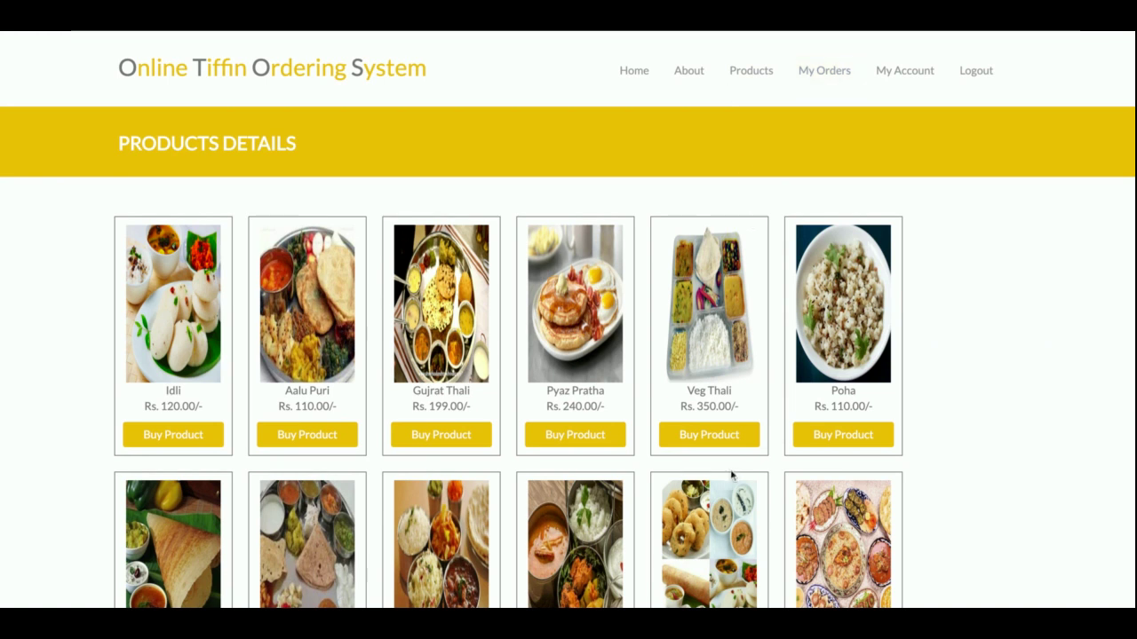
left_click(717, 435)
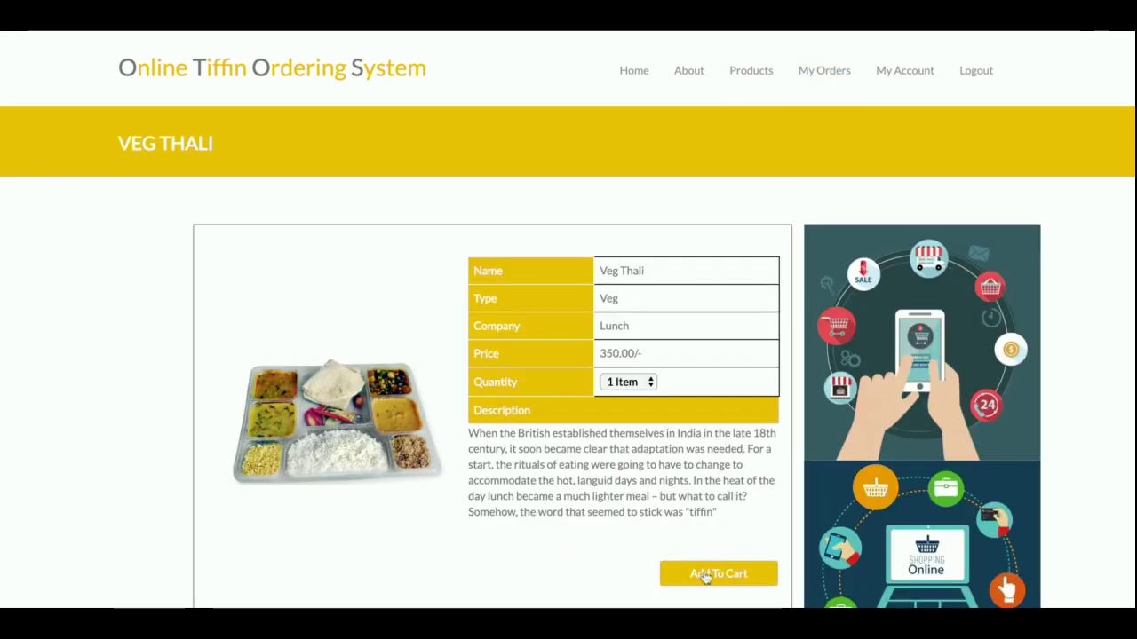
left_click(704, 576)
scroll(628, 439, "down", 3)
scroll(628, 438, "up", 3)
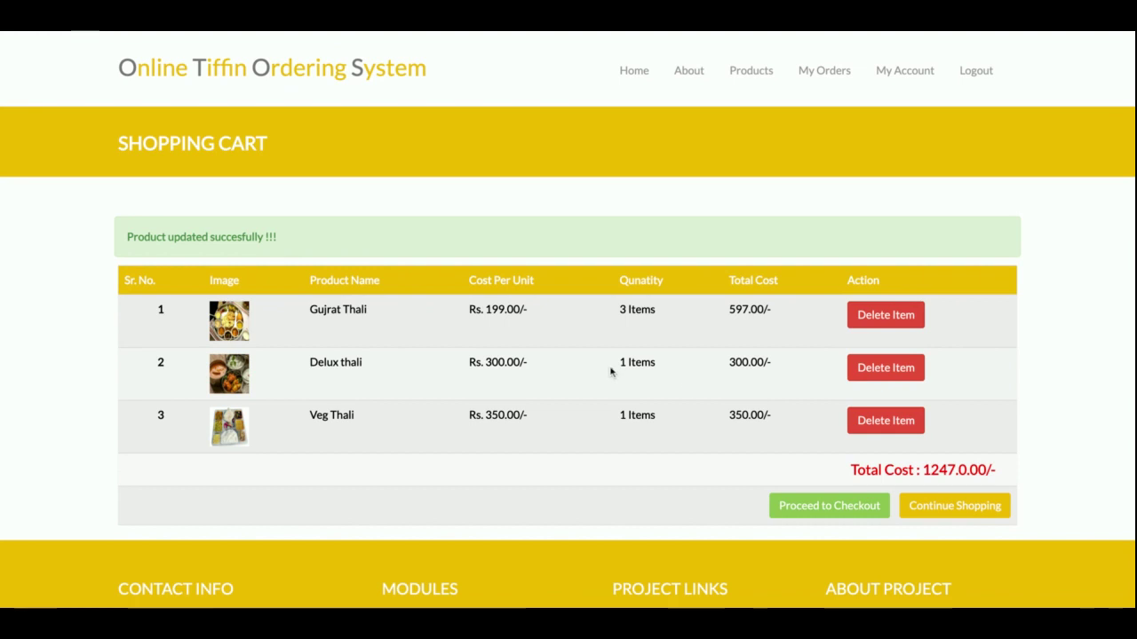
left_click(912, 373)
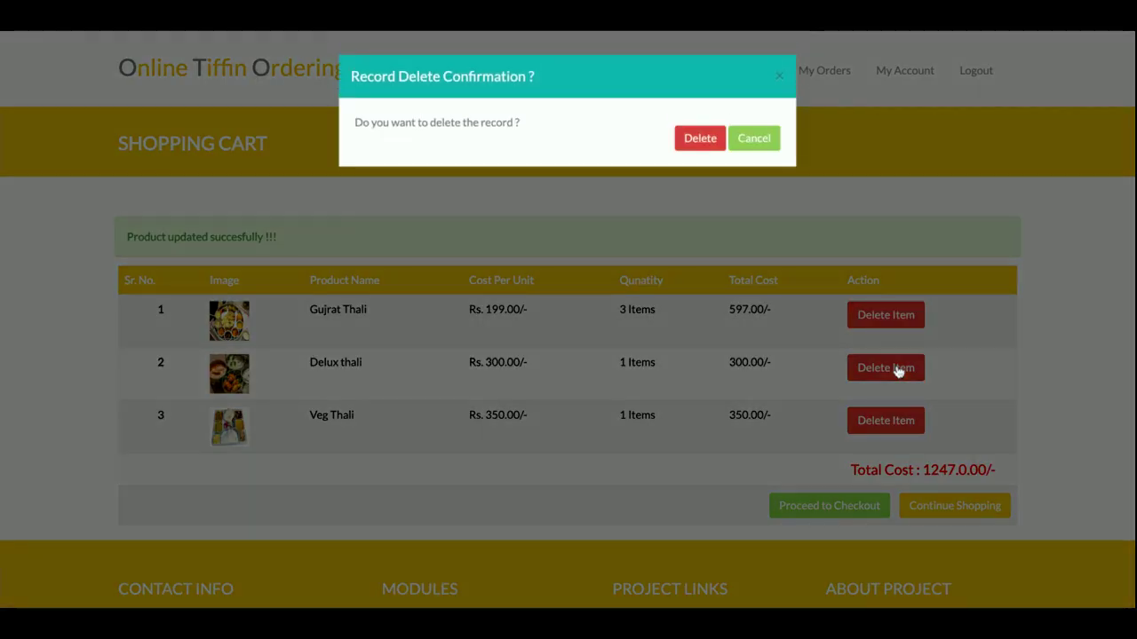
- Confirm deleting the Delux thali and proceed to checkout with 947.00 due
left_click(701, 139)
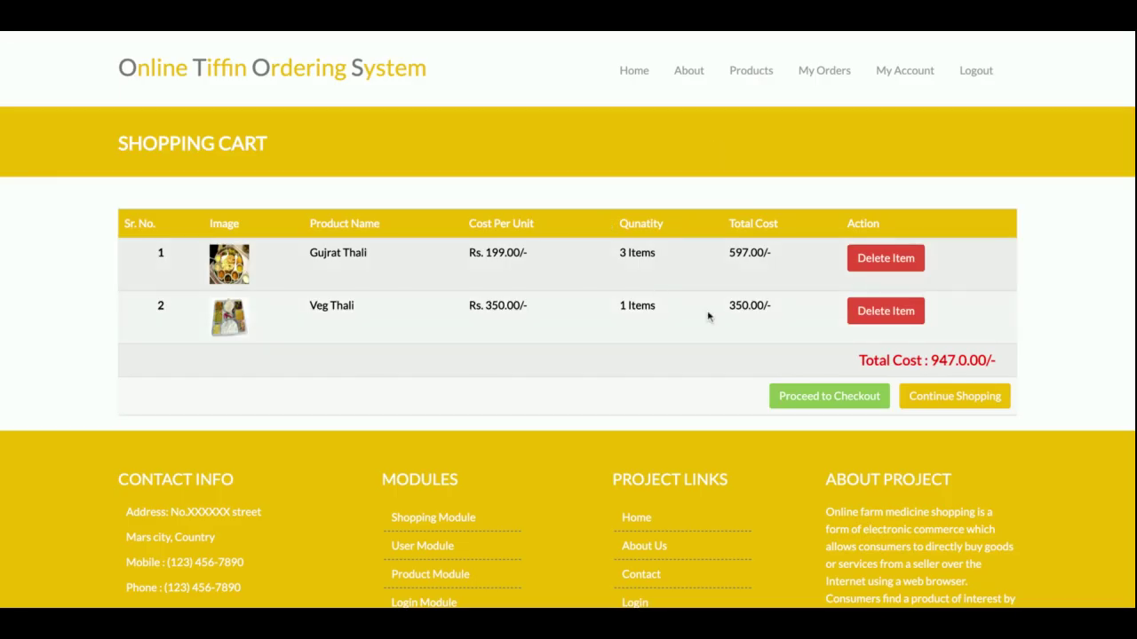
left_click(827, 397)
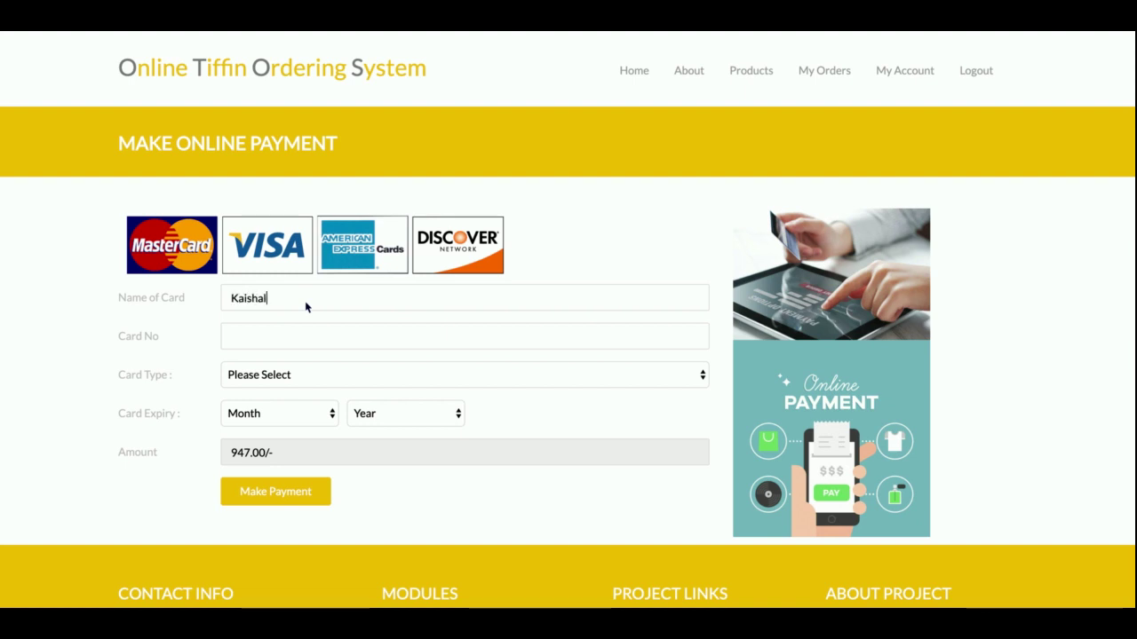
- Enter the card number and choose Visa Card expiring April 2023
type("74589374")
left_click(325, 385)
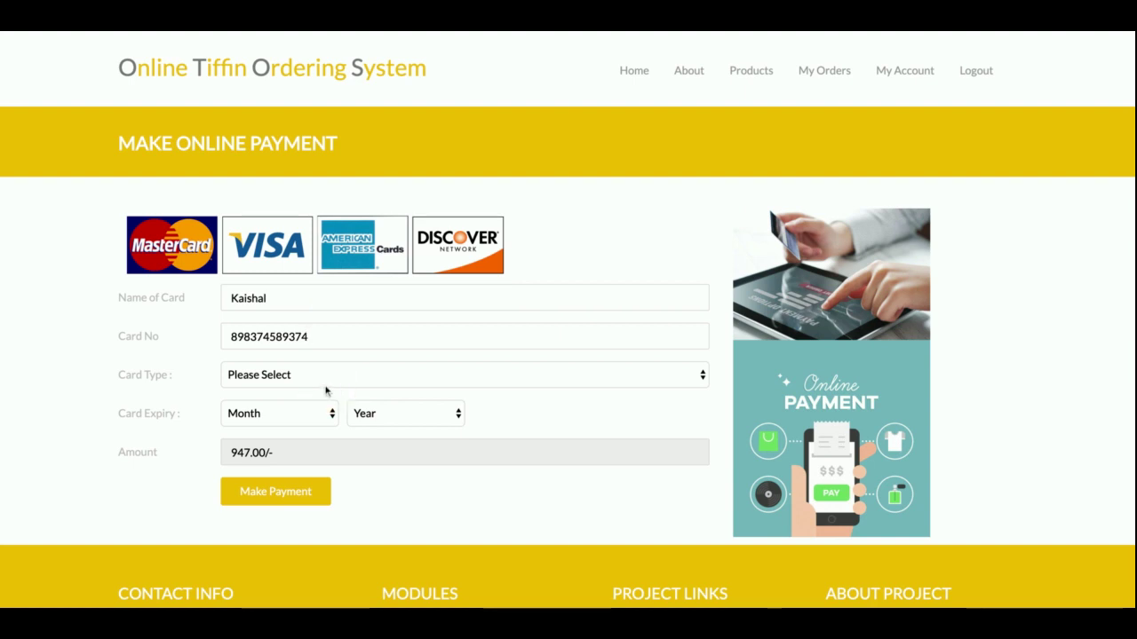
left_click(273, 426)
key("a")
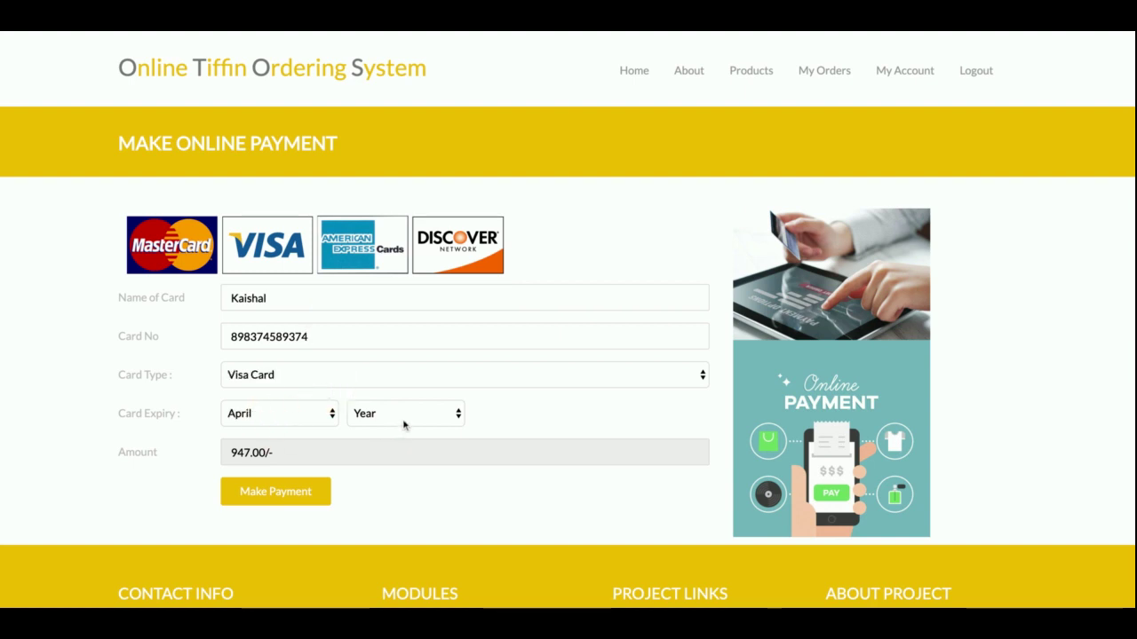
left_click(404, 425)
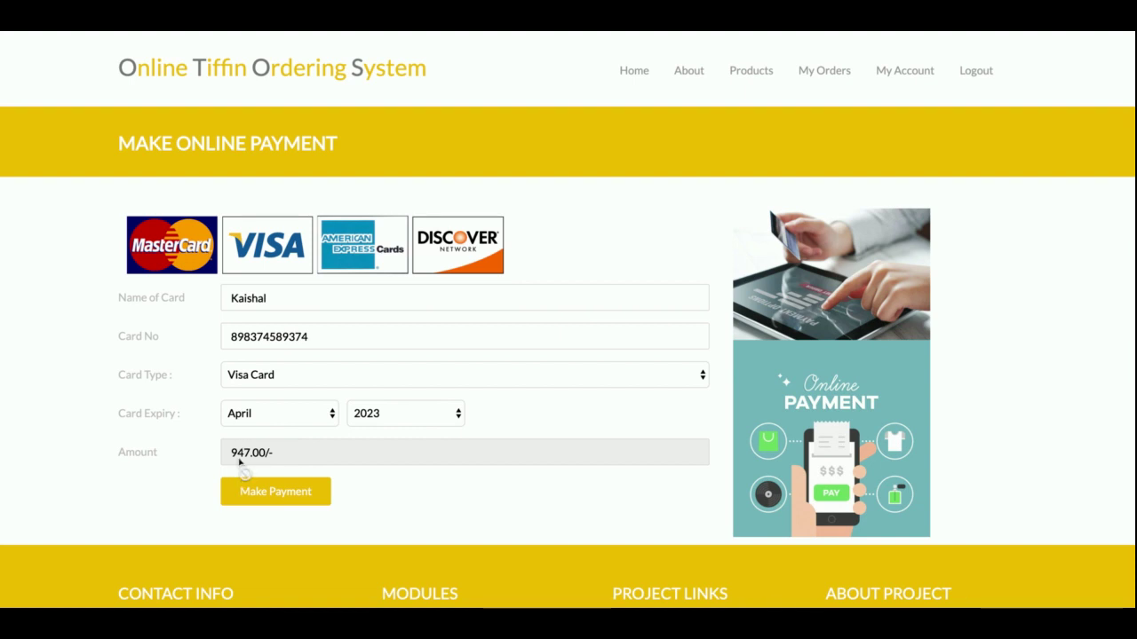
- Pay the 947.00 amount to get the order receipt
double_click(238, 461)
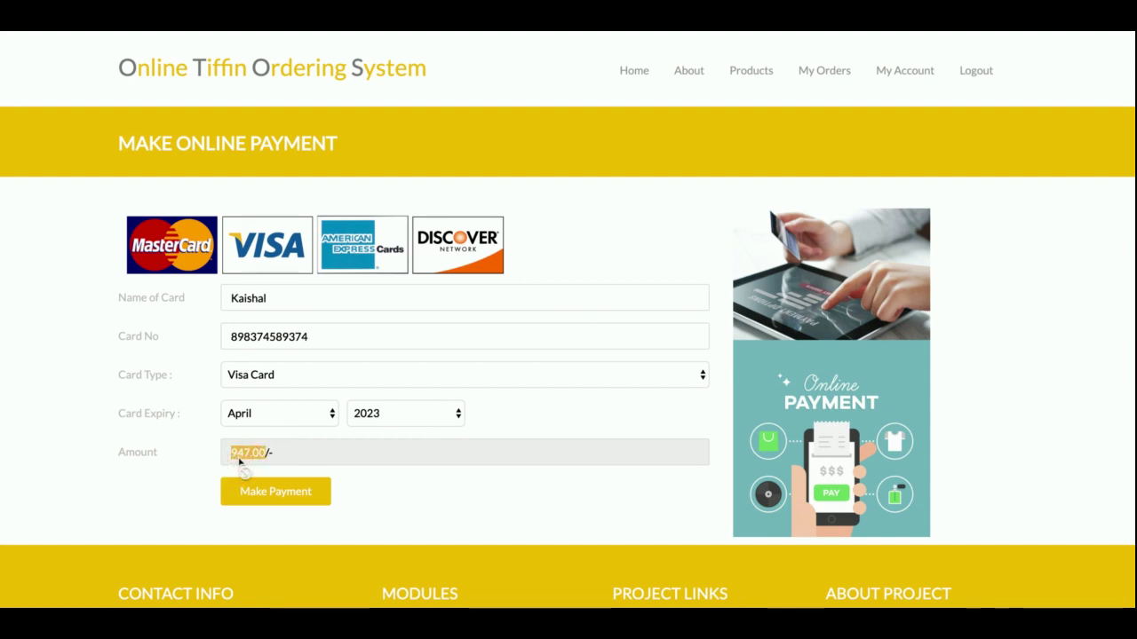
left_click(284, 448)
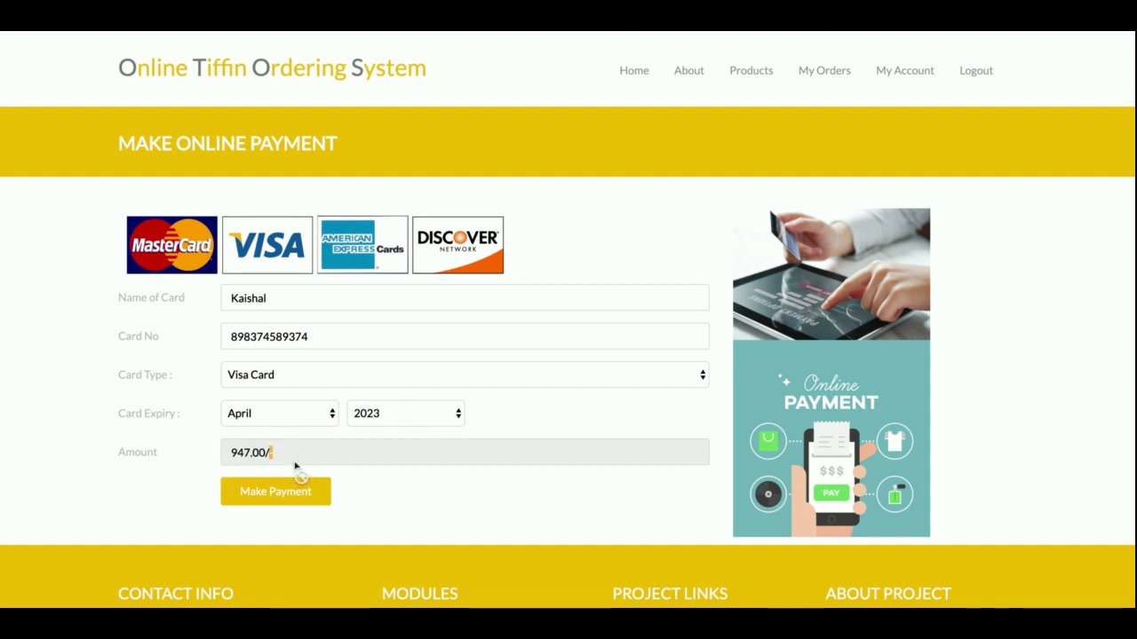
key("shift+Left")
left_click(376, 506)
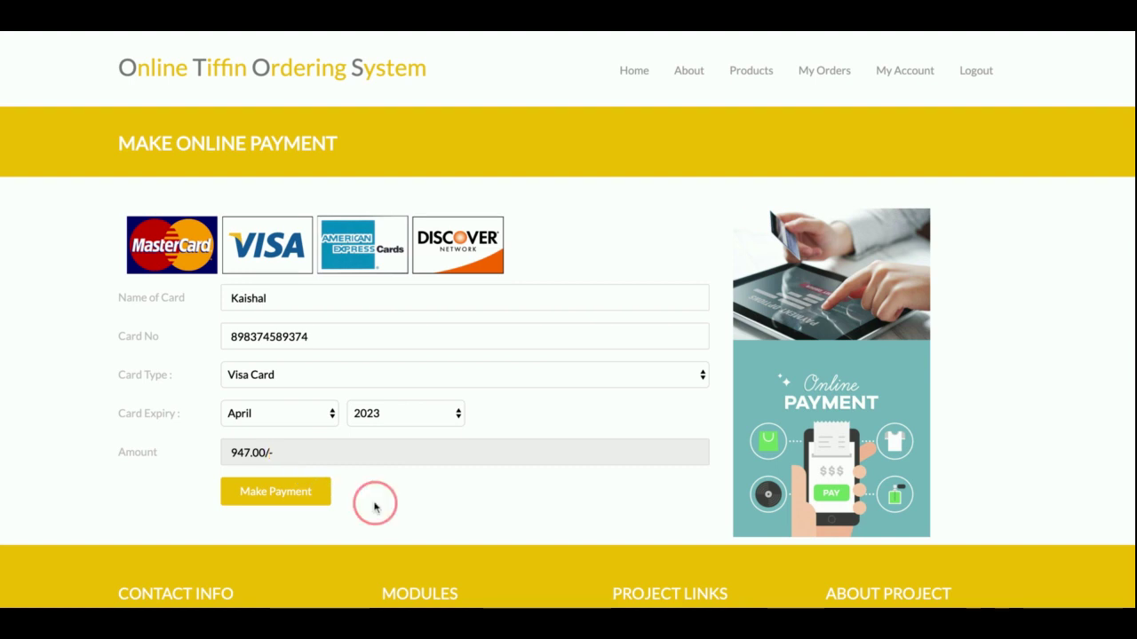
left_click(275, 493)
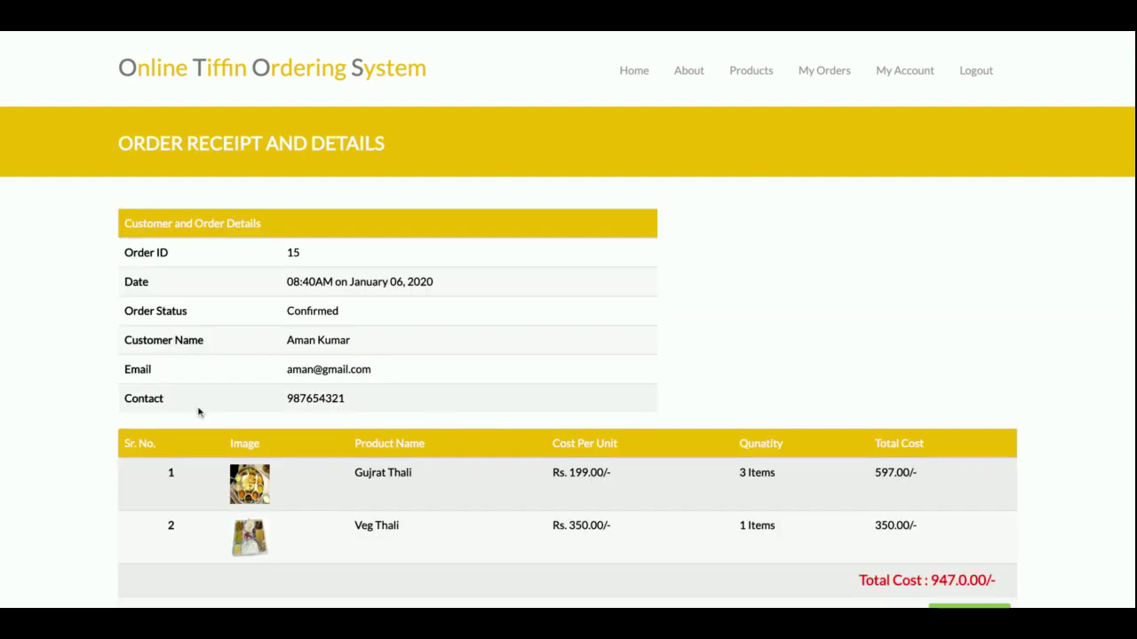
- Scroll through the Order Receipt for order 15, highlighting its order ID
scroll(476, 329, "down", 3)
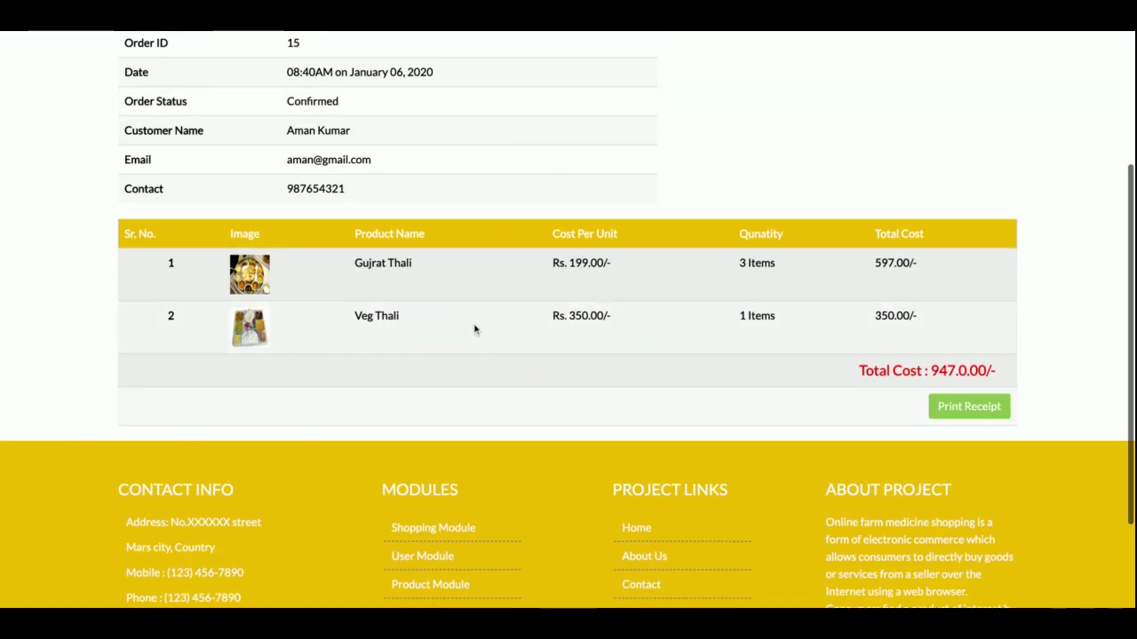
scroll(393, 244, "up", 3)
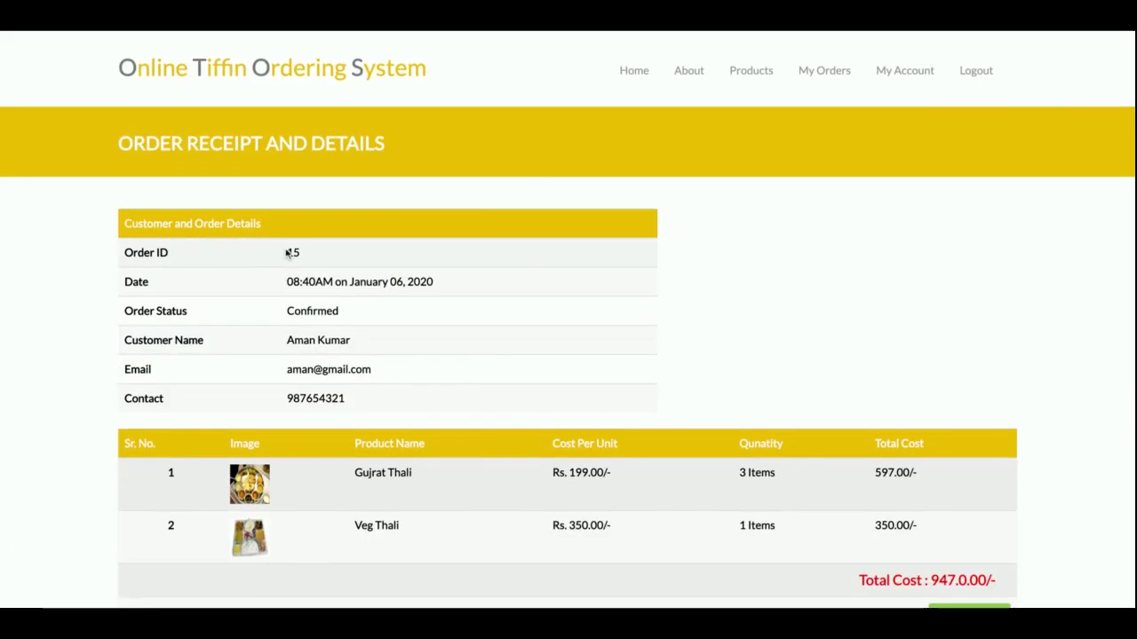
double_click(293, 252)
scroll(444, 373, "down", 4)
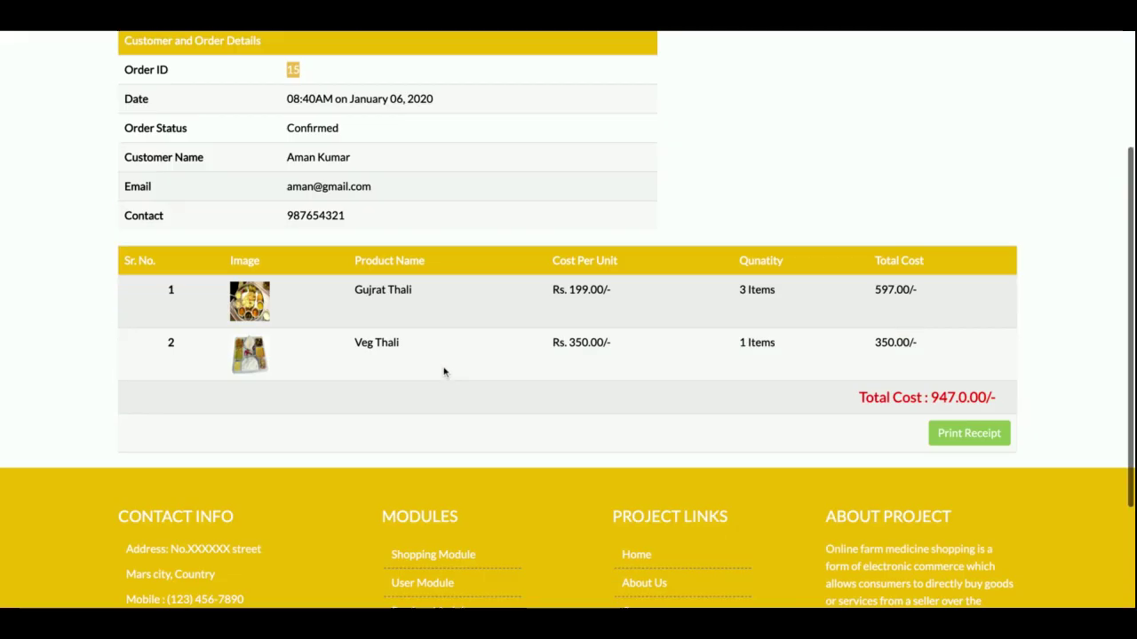
scroll(378, 386, "up", 3)
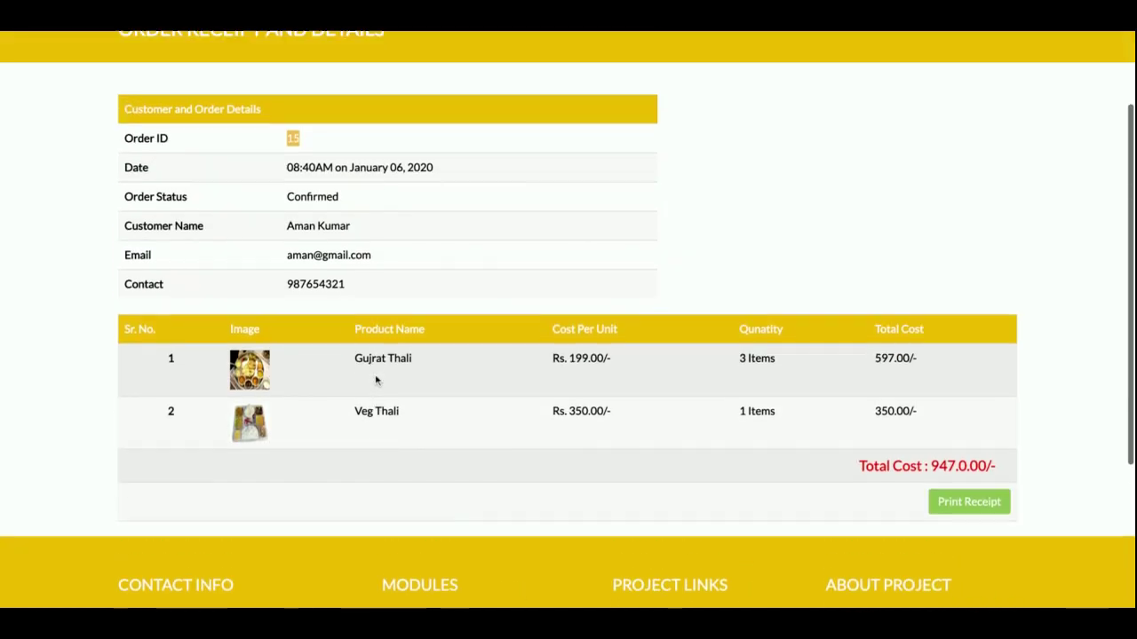
scroll(394, 383, "up", 1)
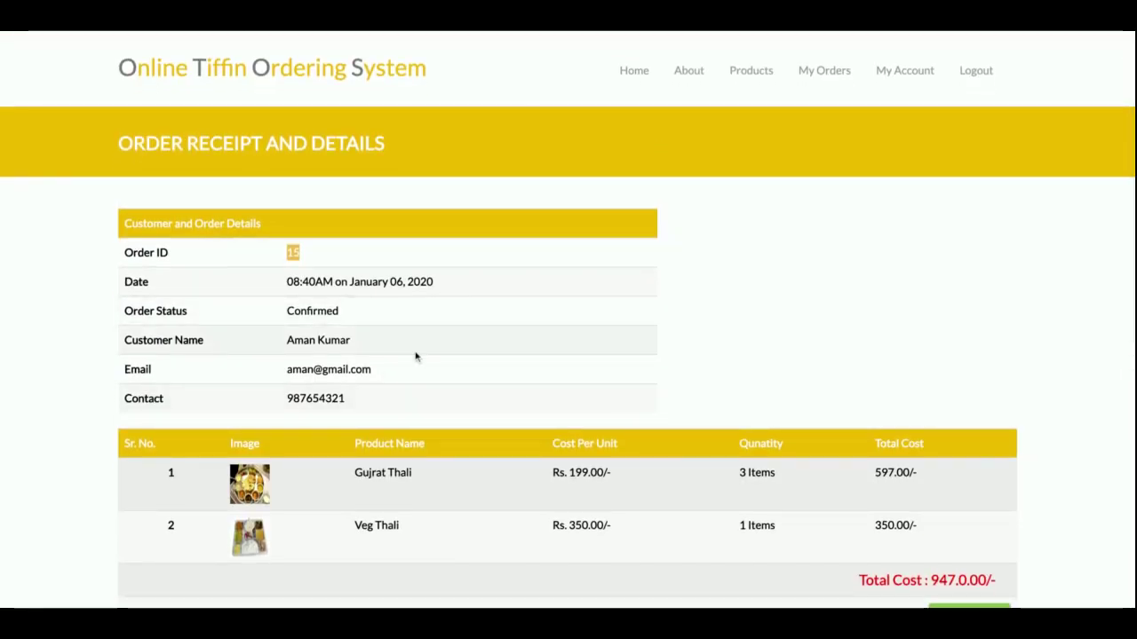
- Open My Orders and scroll through the Order Reports list
mouse_move(765, 71)
left_click(822, 70)
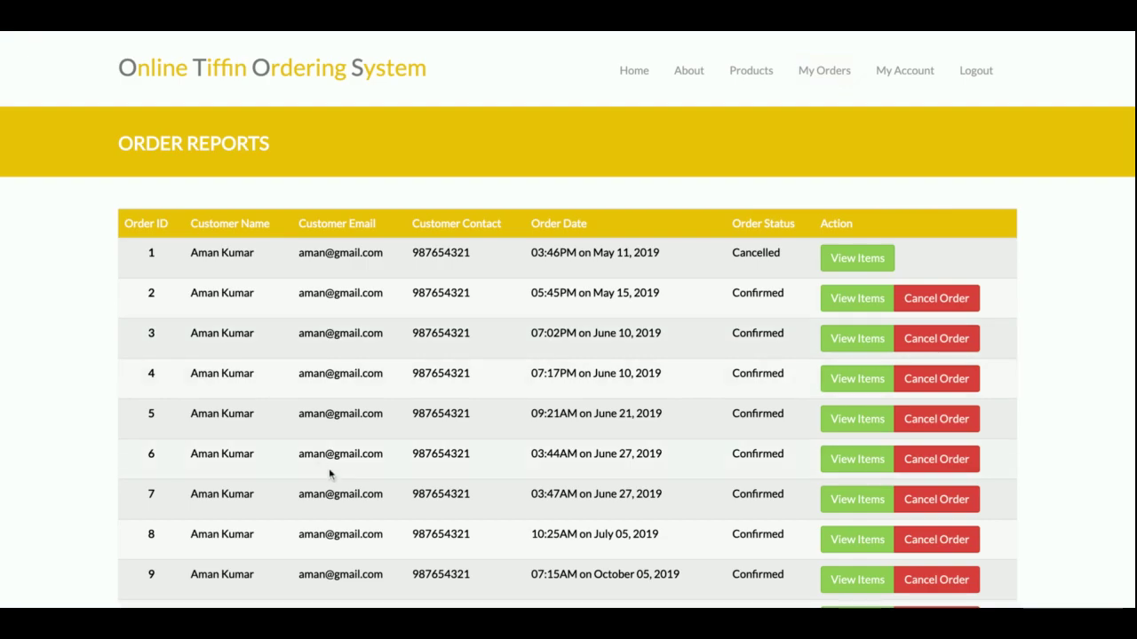
scroll(329, 470, "down", 5)
scroll(329, 468, "up", 1)
scroll(391, 261, "up", 4)
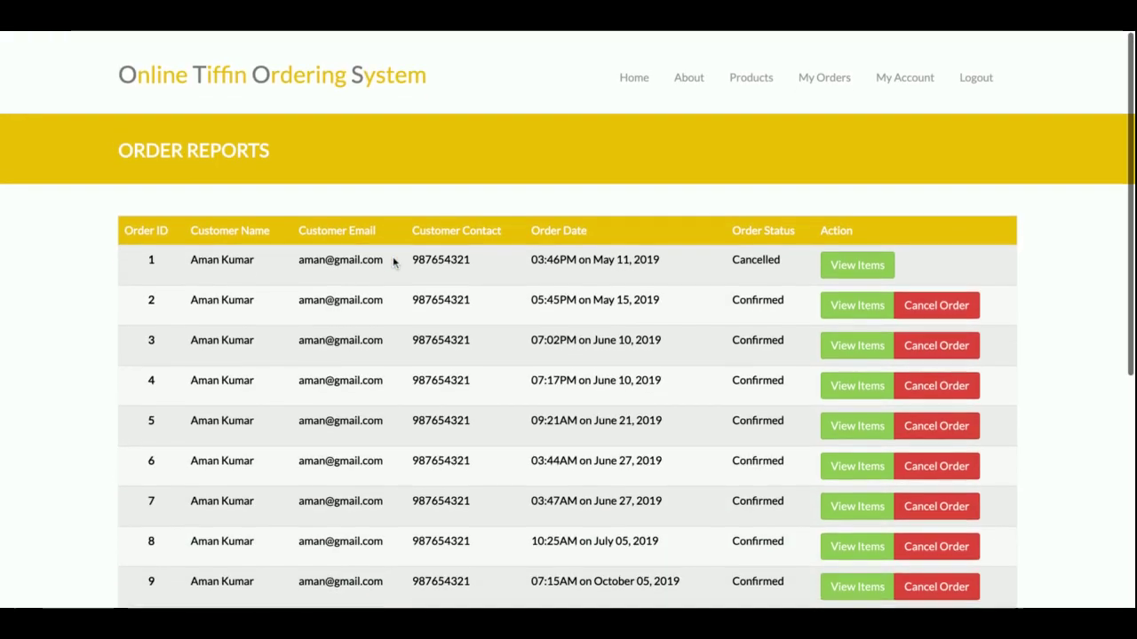
scroll(702, 311, "down", 5)
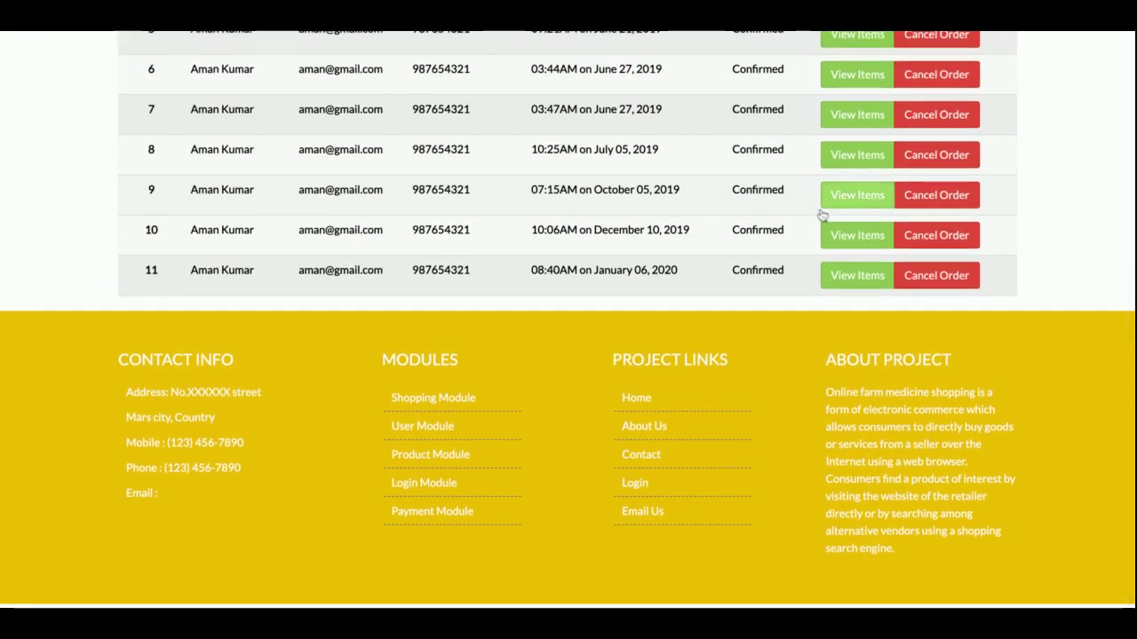
- View the items of the January 06, 2020 order, then log out
left_click(860, 275)
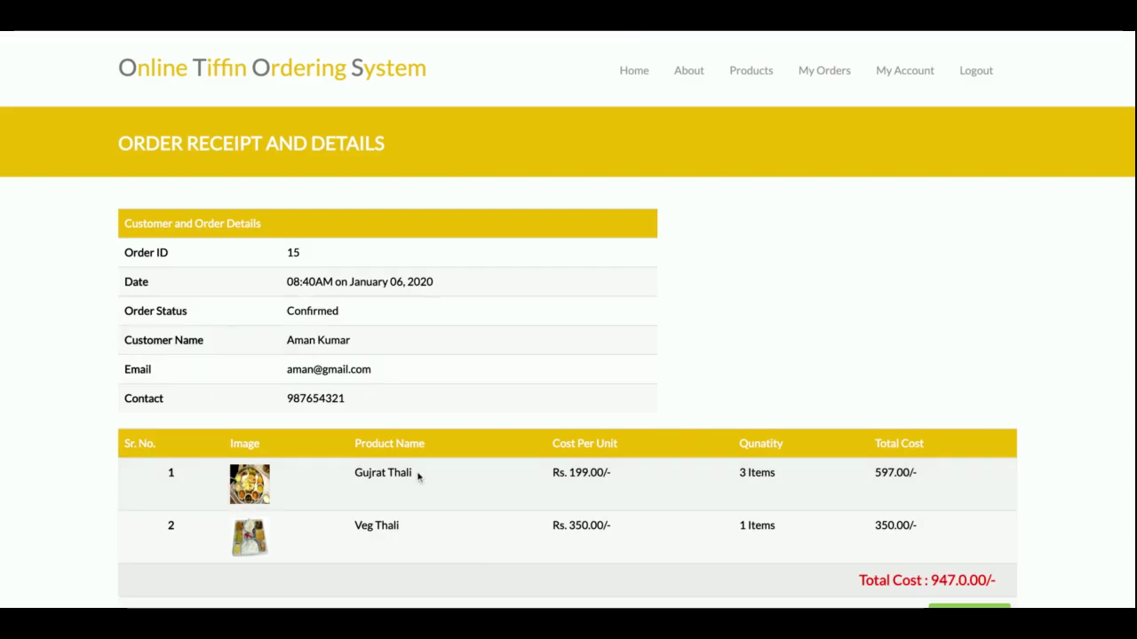
scroll(418, 478, "down", 3)
scroll(435, 435, "up", 3)
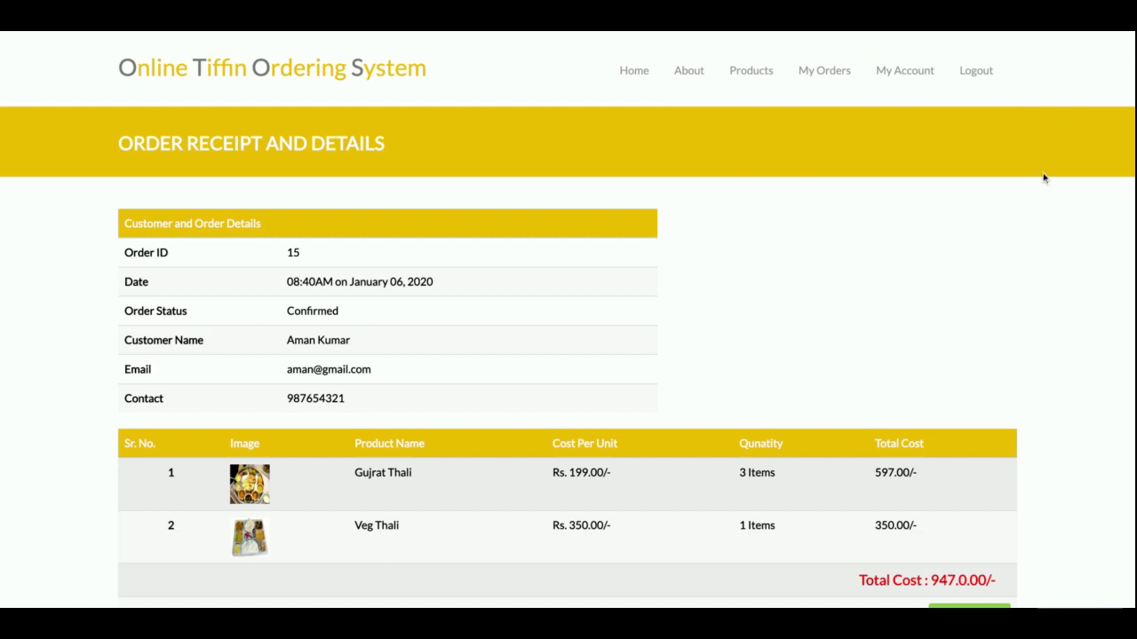
left_click(974, 71)
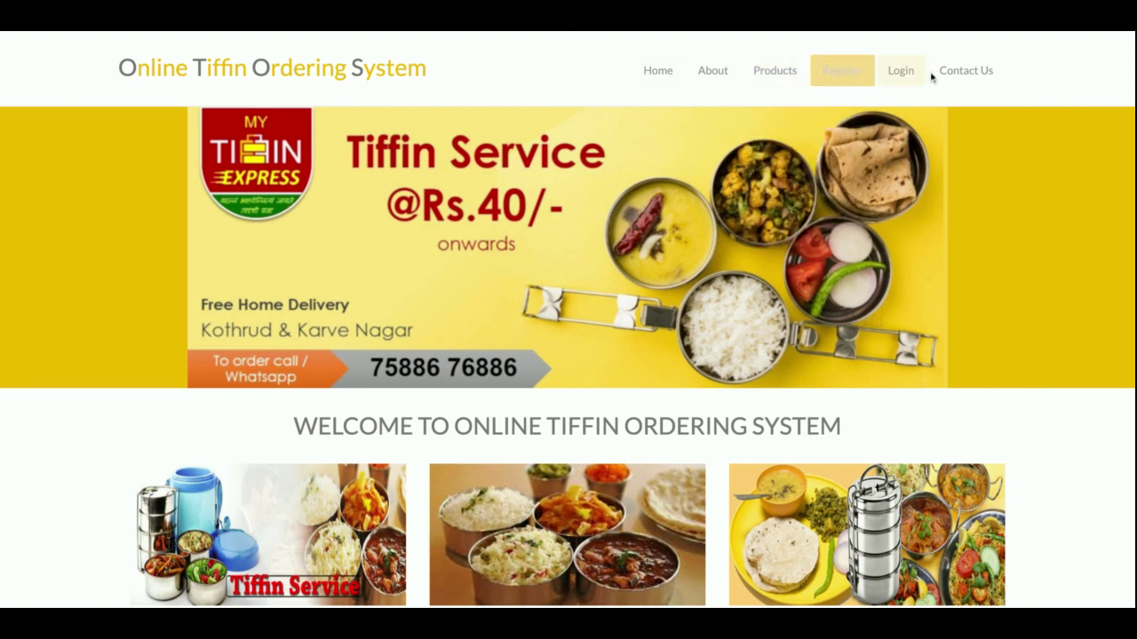
- Sign in with the saved customer credentials, then log out to the home page
left_click(898, 76)
left_click(467, 320)
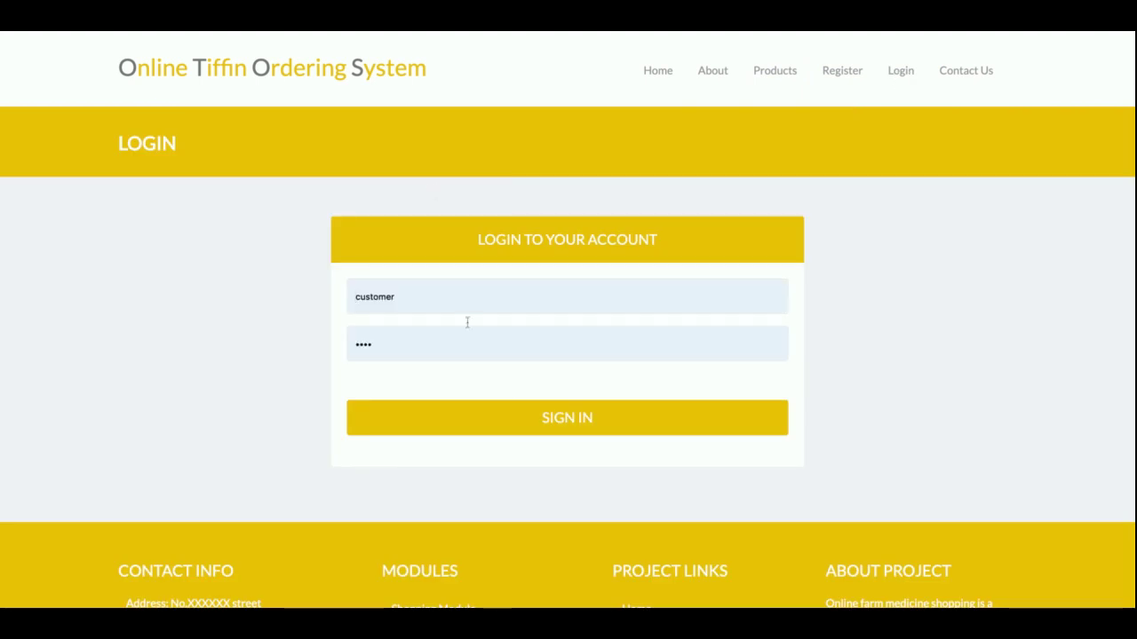
left_click(511, 419)
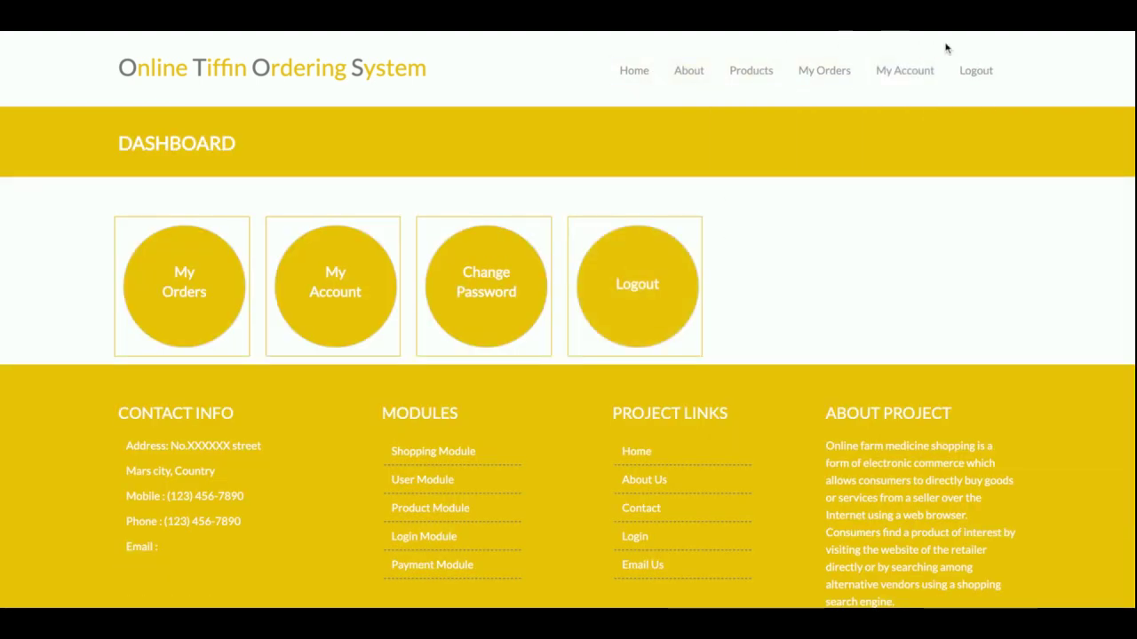
left_click(977, 73)
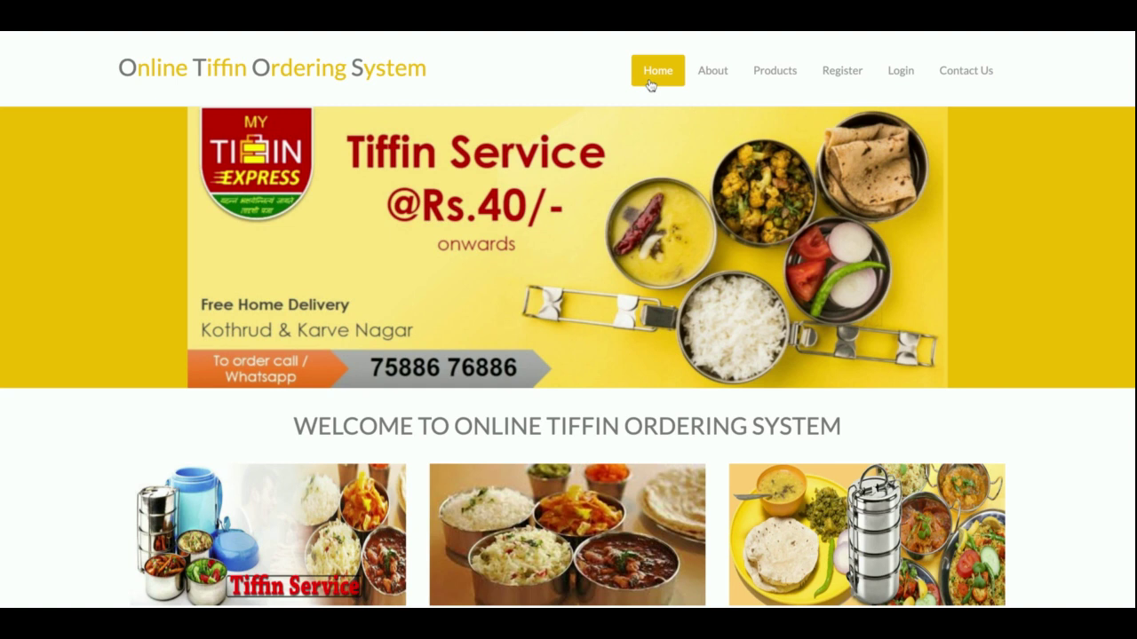